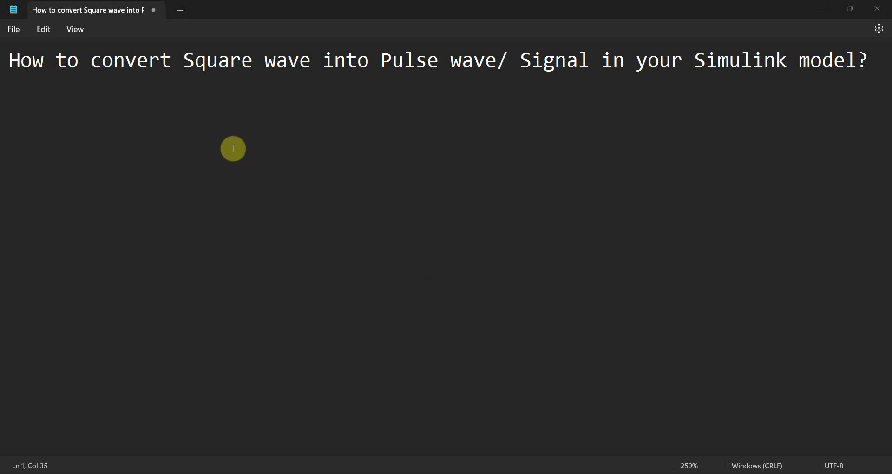
Highlight 'convert Square wave into Pulse wave/ Signal' in the Notepad title, then switch to MATLAB.
left_click_drag(91, 61, 607, 51)
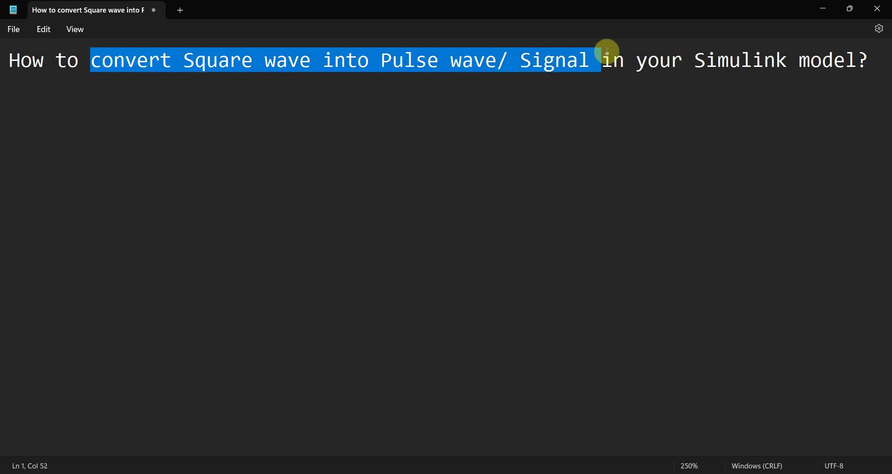
left_click(95, 472)
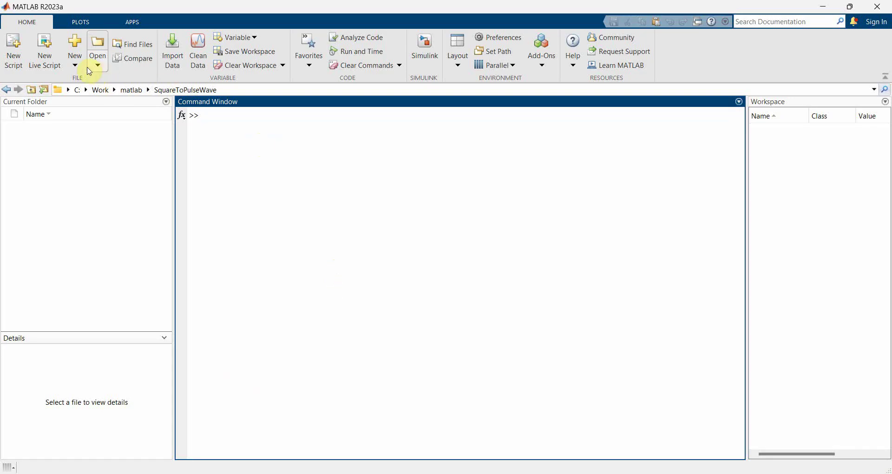
Start a blank Simulink model from MATLAB's New > Simulink Model menu.
left_click(75, 59)
left_click(105, 300)
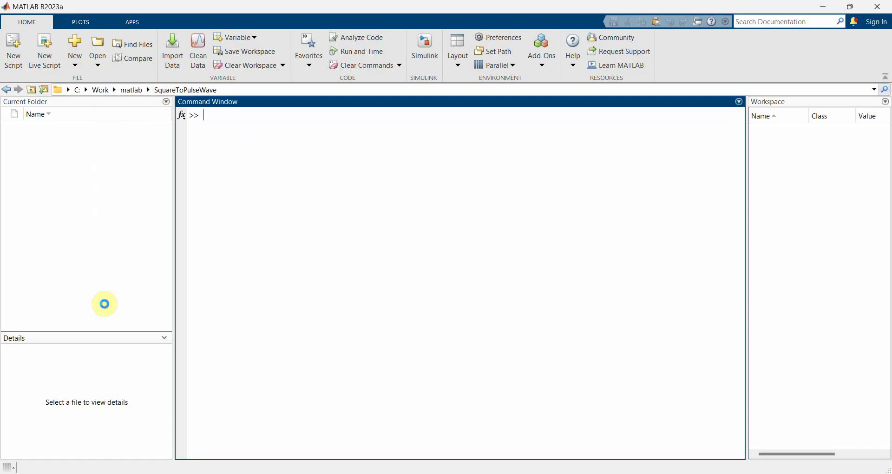
left_click(301, 191)
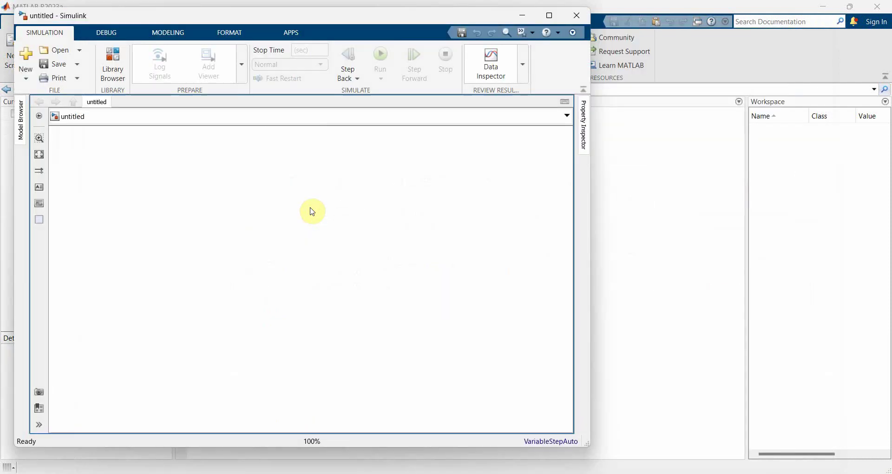
Save the empty model as SquareToPulseWave in the work folder.
left_click_drag(267, 10, 395, 37)
key("ctrl+s")
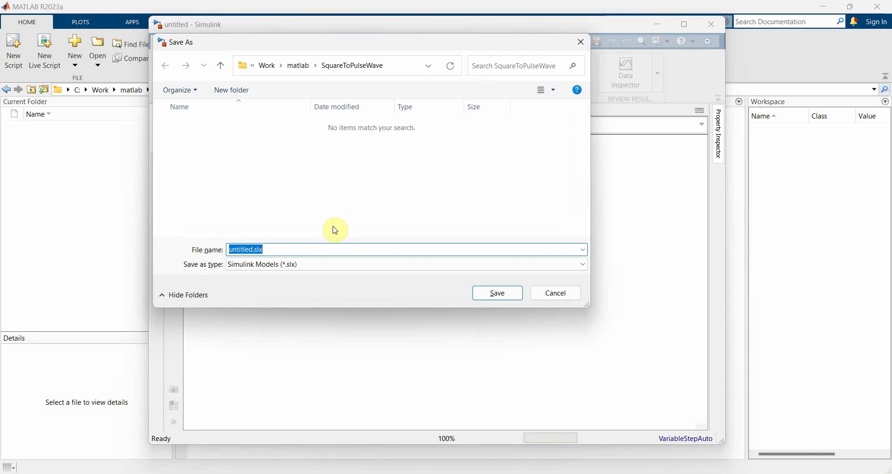
type("Square")
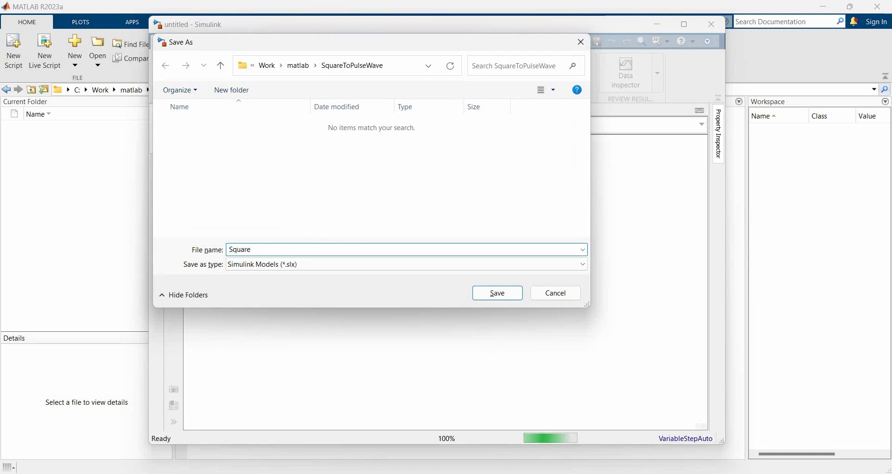
type("ToPulse")
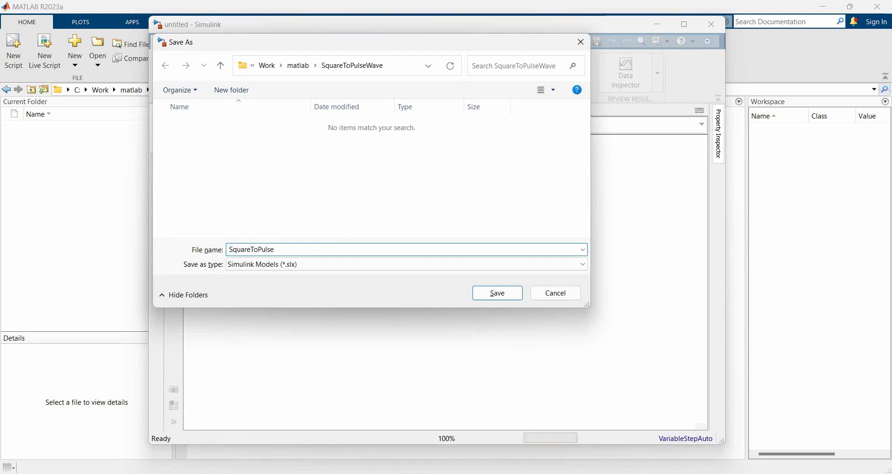
type("Wave")
key("Return")
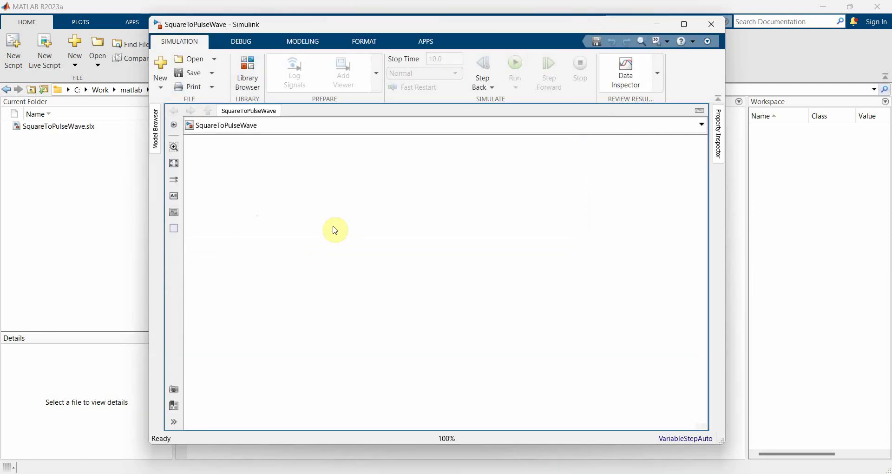
Insert a Square Wave Generator, leaving its defaults of amplitude 1 and frequency 1 rad/sec.
left_click(684, 25)
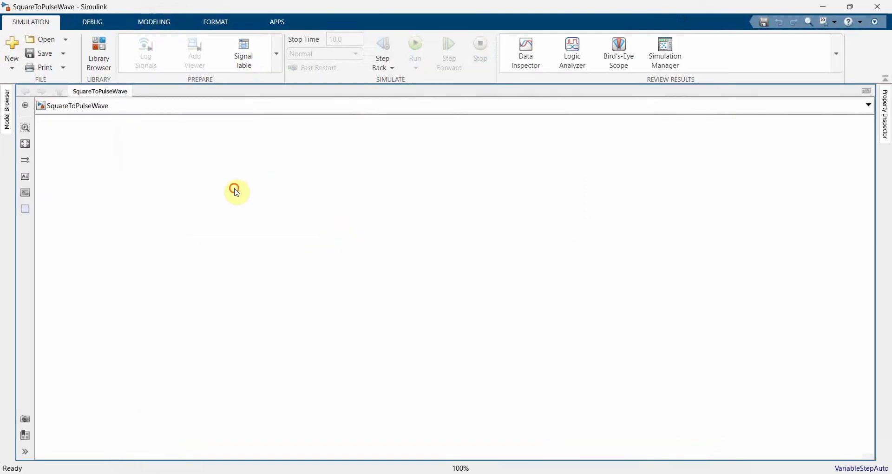
double_click(172, 208)
type("squar")
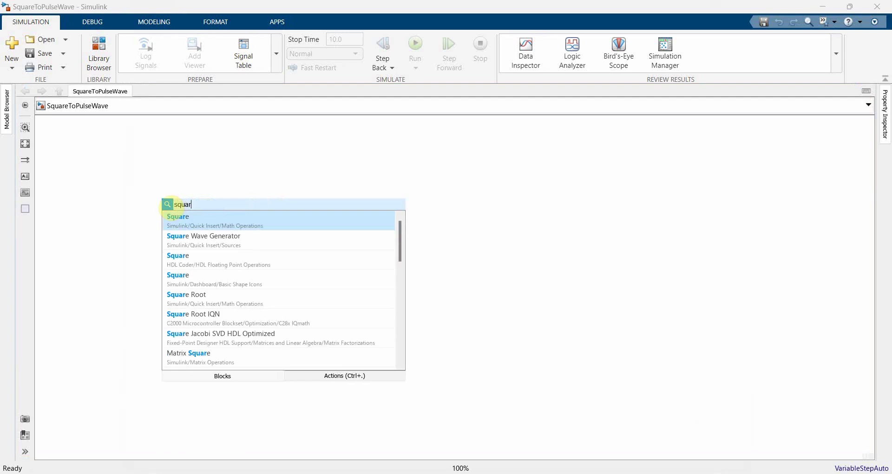
key("Down")
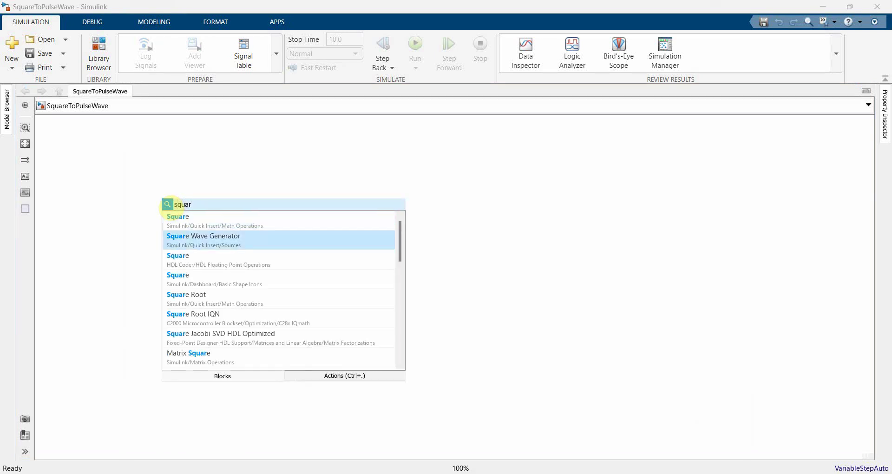
key("Return")
left_click_drag(174, 213, 168, 217)
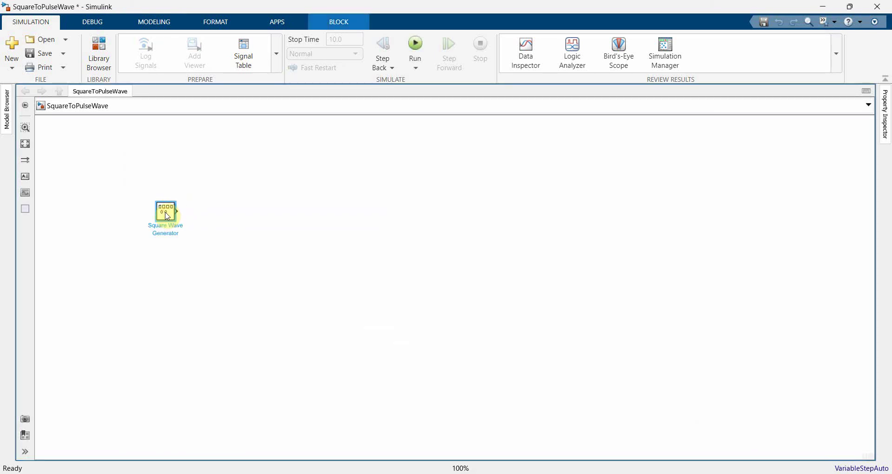
double_click(167, 217)
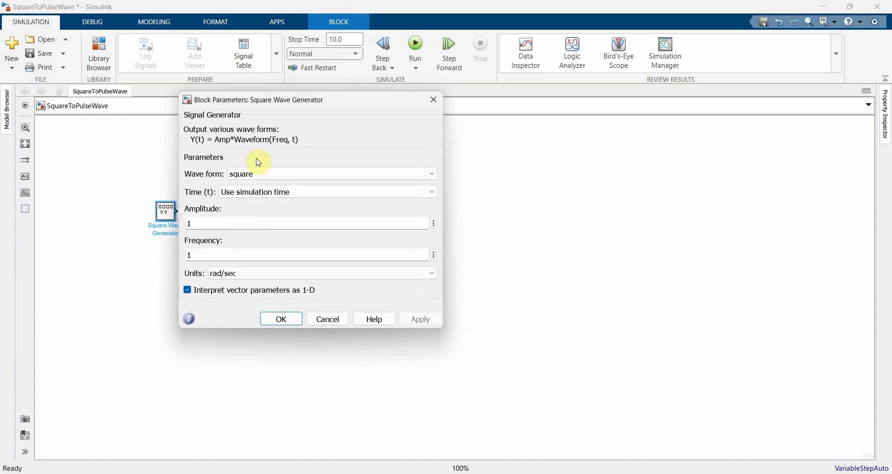
left_click(329, 319)
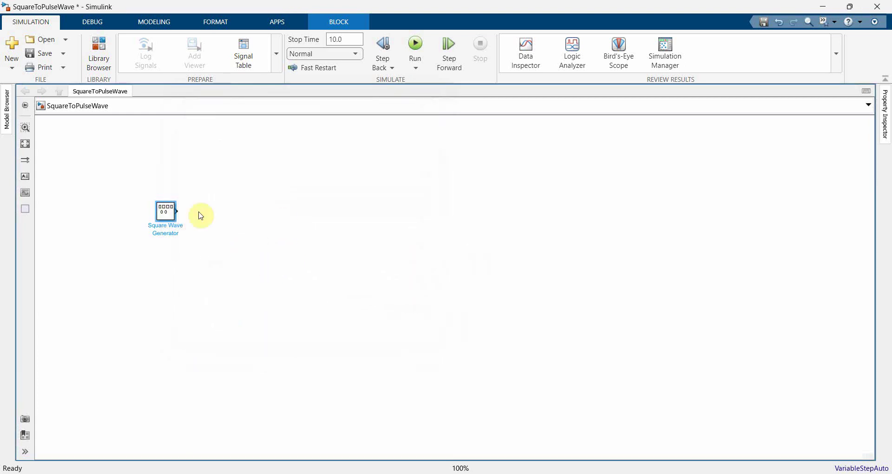
Insert a Scope block to the right of the Square Wave Generator.
left_click_drag(167, 212, 154, 185)
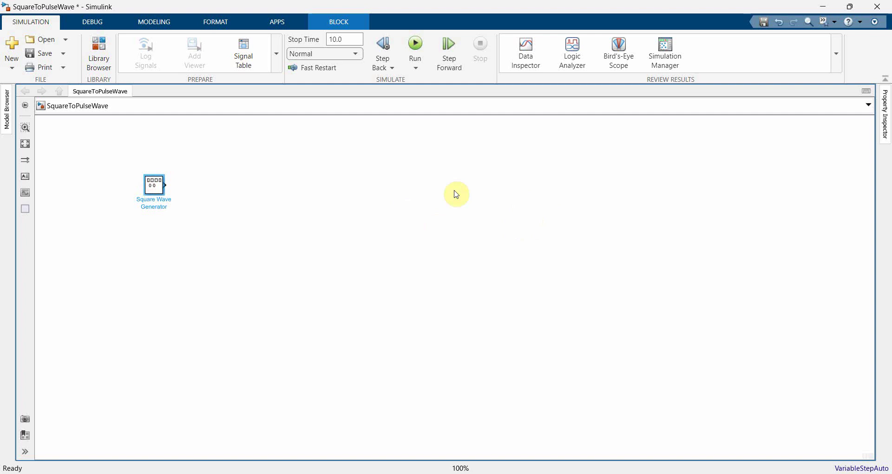
double_click(483, 182)
type("scop")
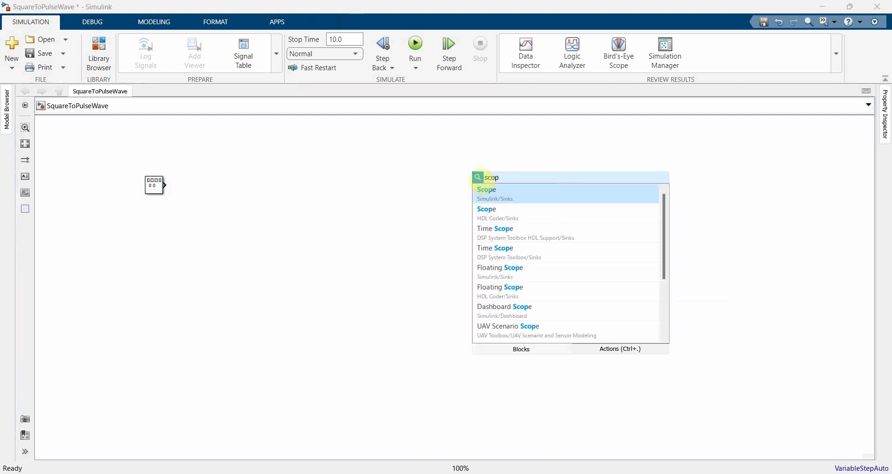
key("Return")
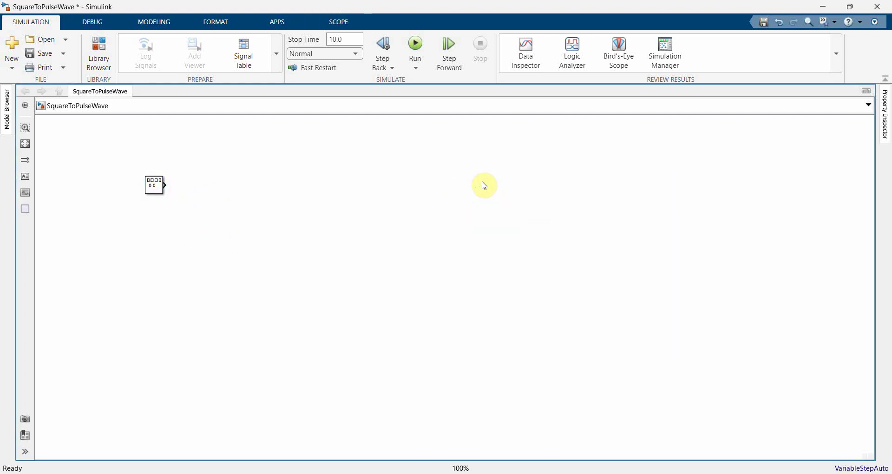
left_click_drag(483, 185, 367, 180)
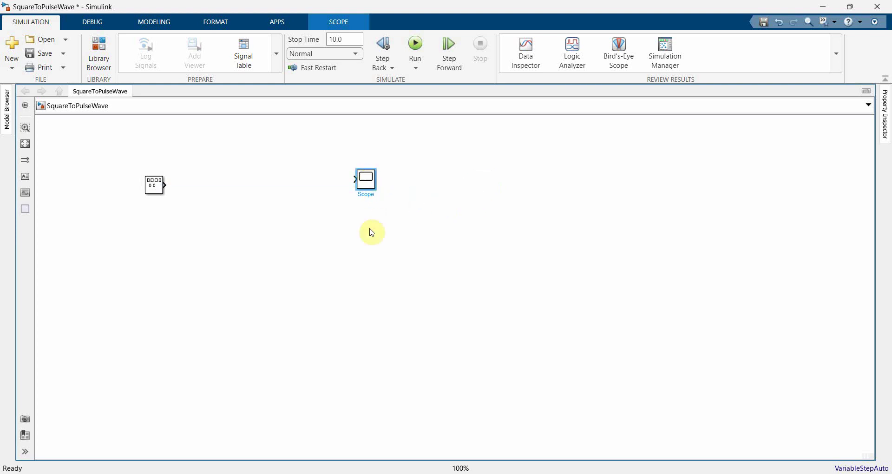
Give the Scope 2 input ports with a 2x1 stacked plot layout.
double_click(371, 182)
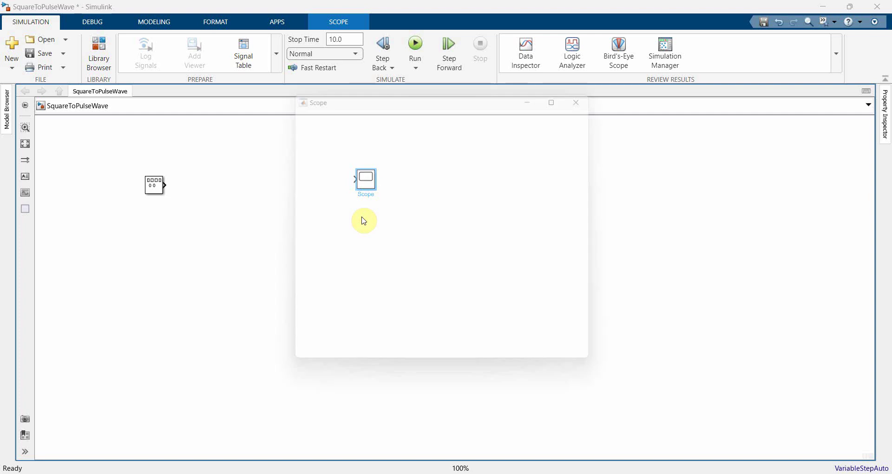
left_click(292, 121)
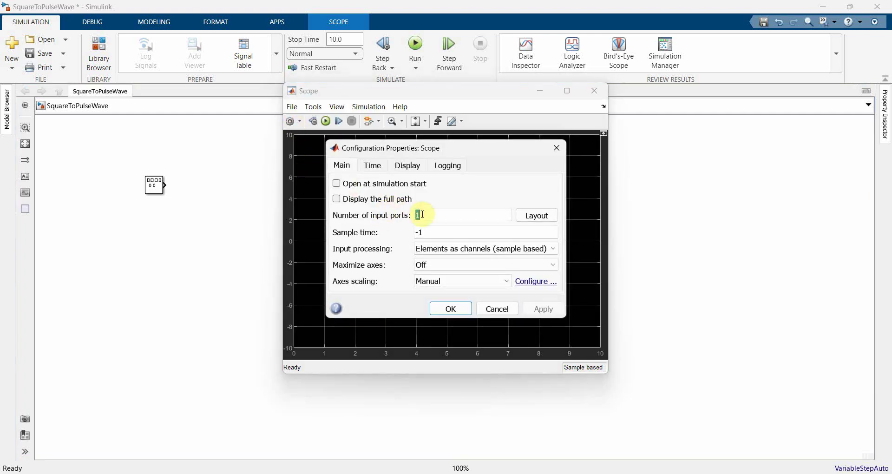
type("2")
left_click(529, 216)
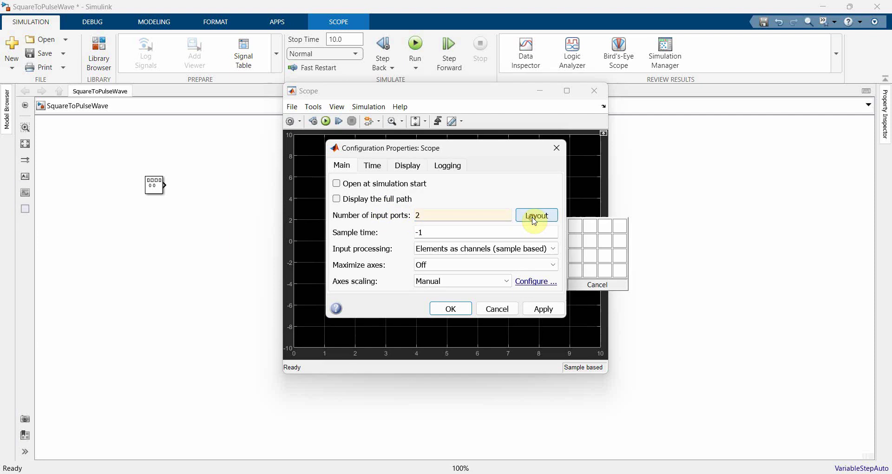
left_click(577, 249)
left_click(458, 308)
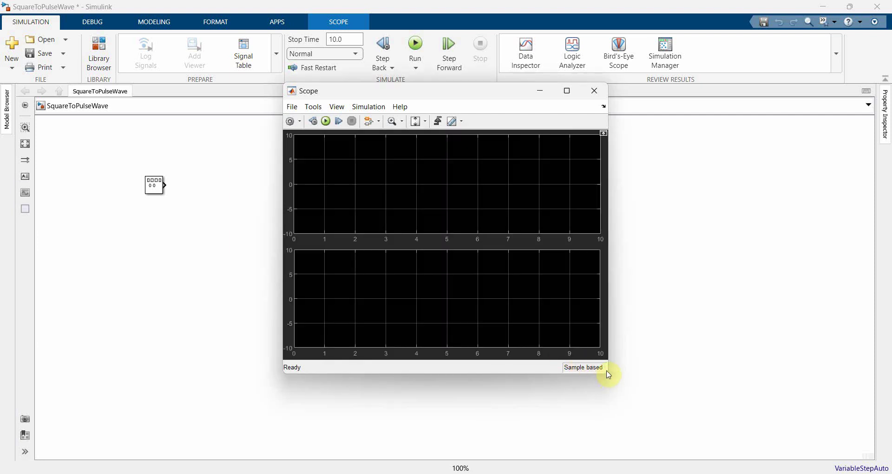
left_click_drag(609, 378, 633, 404)
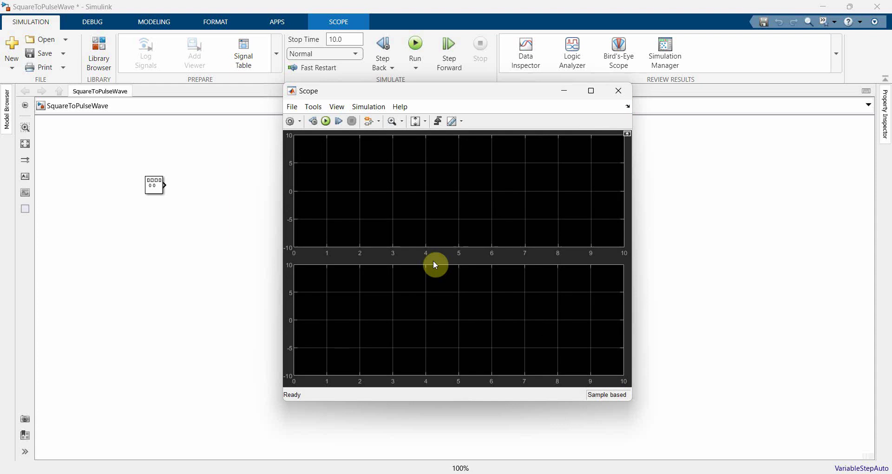
left_click(619, 91)
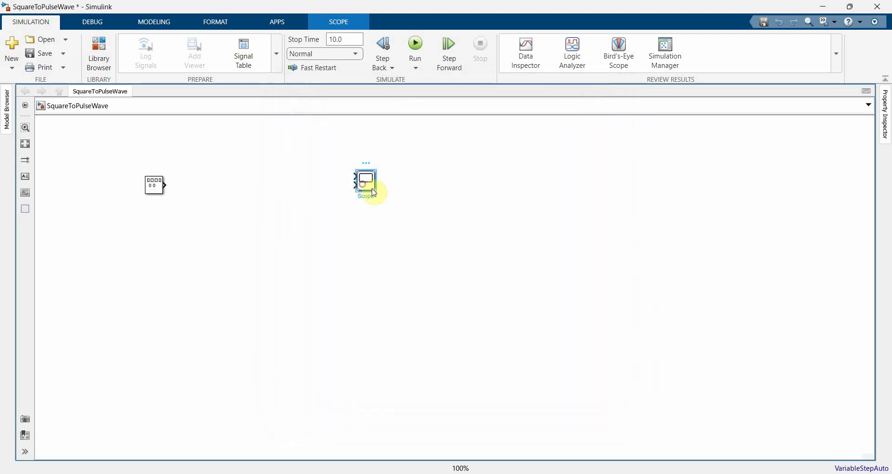
Enlarge the Scope block and wire the generator output into its first input.
left_click_drag(377, 190, 382, 227)
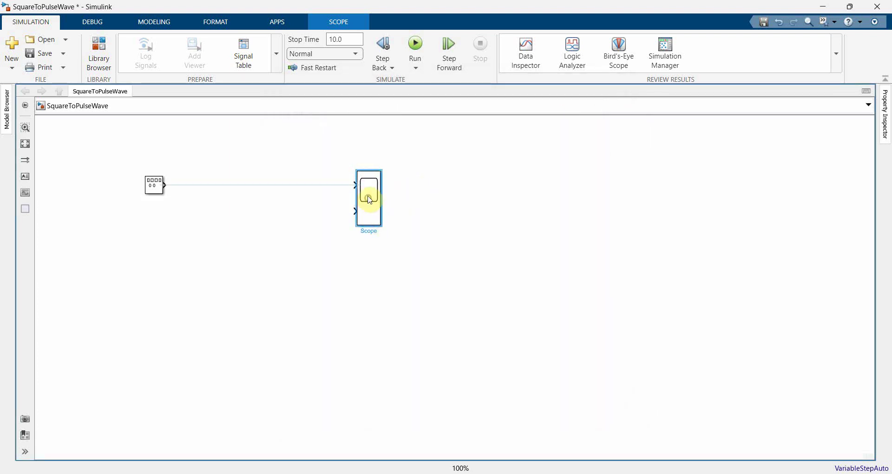
left_click(320, 185)
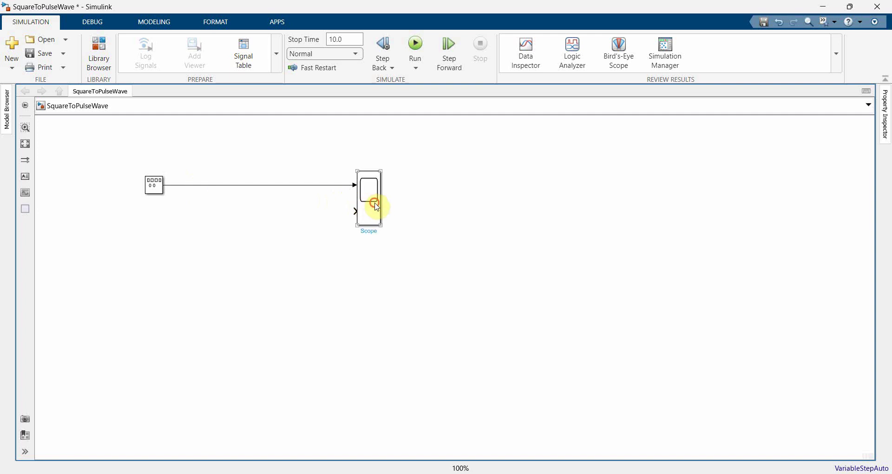
left_click_drag(377, 206, 487, 208)
left_click(197, 235)
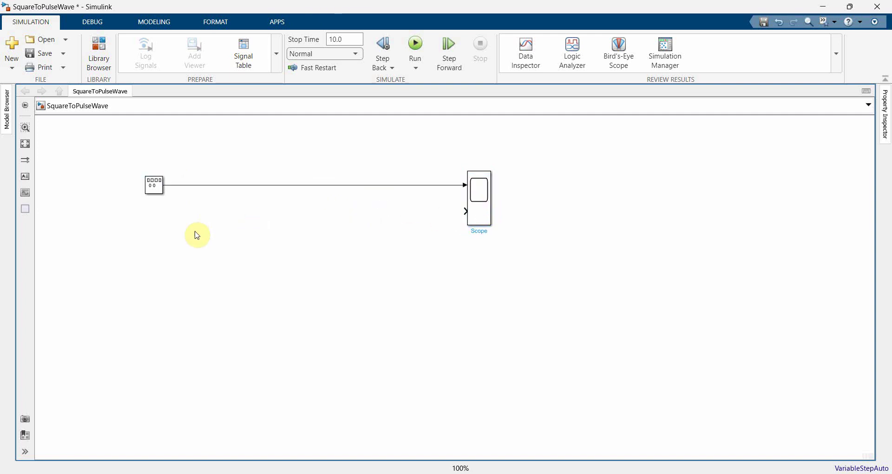
Add a Delay block with delay length 1, fed by a branch of the square wave.
left_click(204, 238)
type("del")
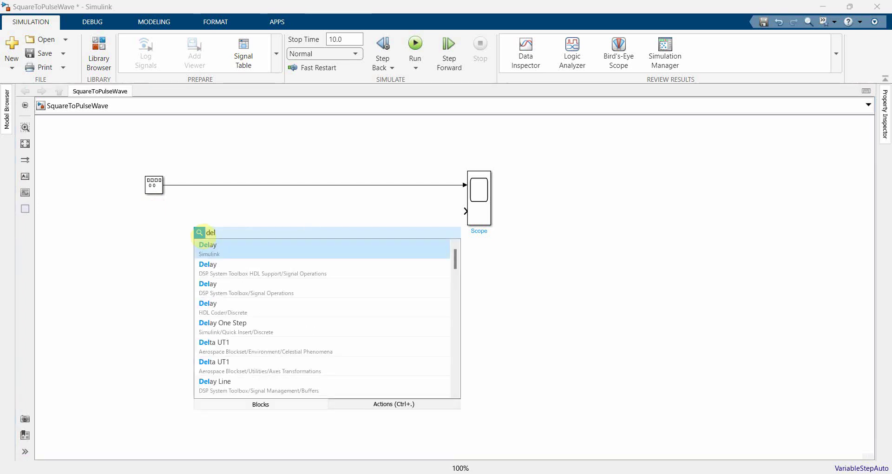
key("Return")
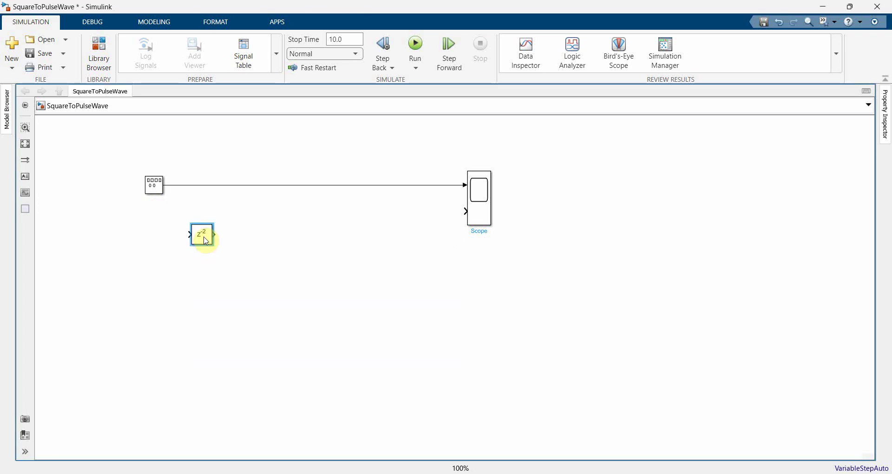
double_click(206, 240)
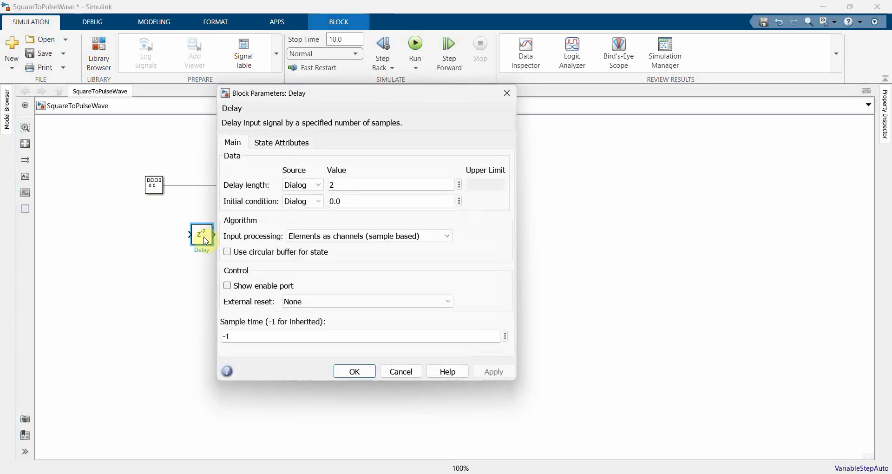
double_click(379, 181)
type("1")
key("Return")
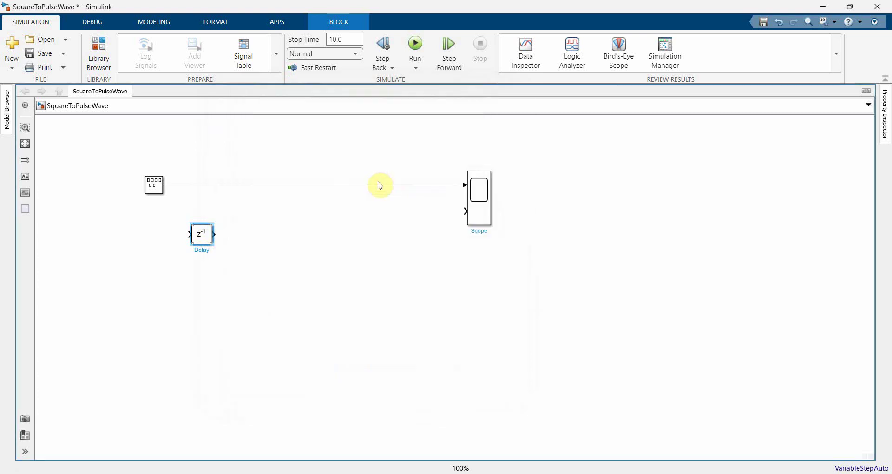
mouse_move(201, 236)
left_mouse_down()
mouse_move(249, 249)
mouse_move(226, 248)
mouse_move(178, 185)
left_mouse_up()
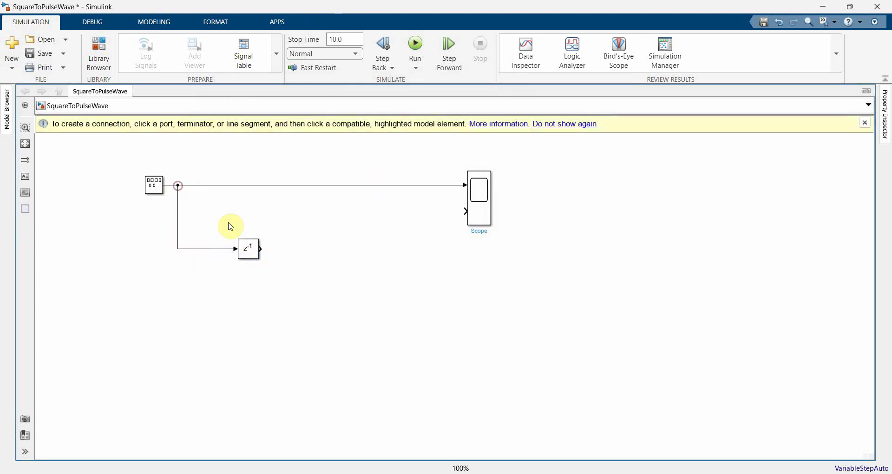
Insert a Sum block with rectangular icon and signs |+-, stretched into a tall rectangle.
double_click(299, 227)
type("sum")
key("Return")
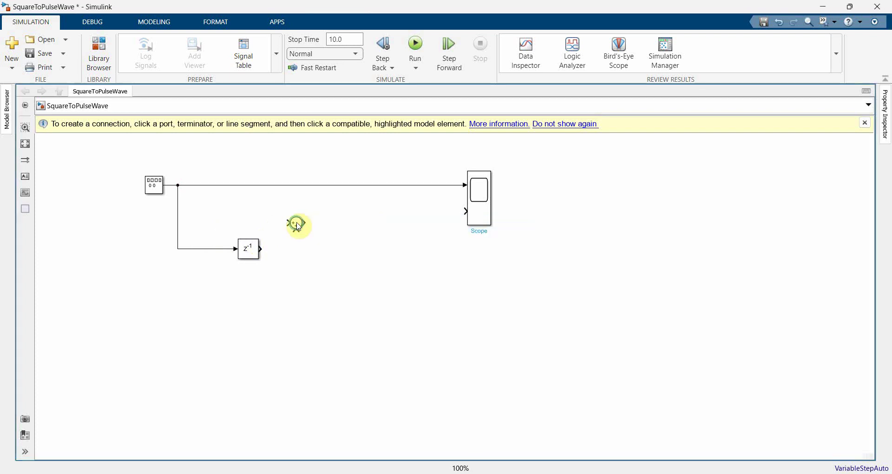
double_click(298, 225)
left_click(380, 203)
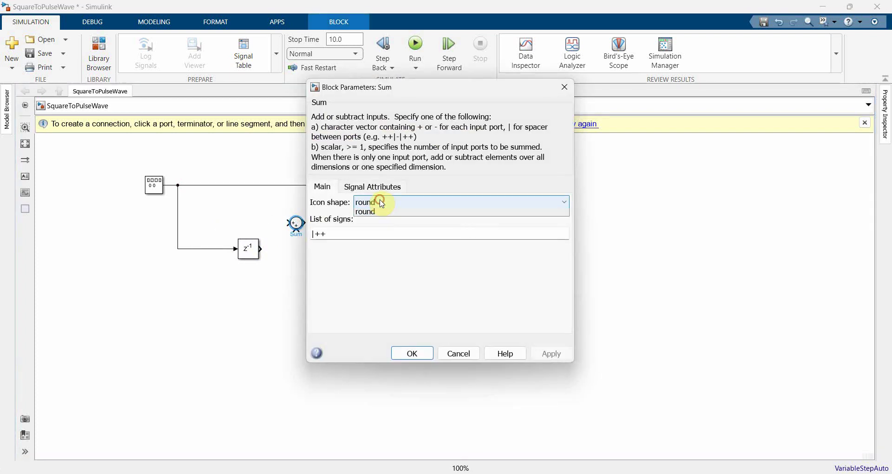
left_click(381, 214)
double_click(342, 230)
left_click(341, 229)
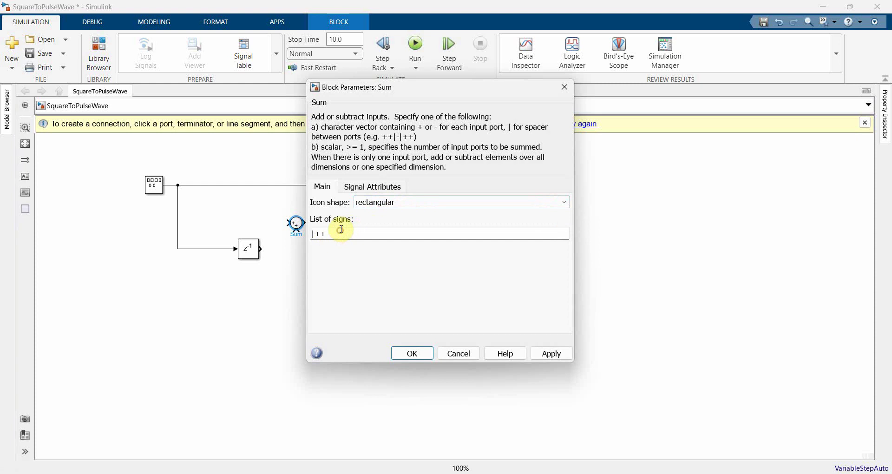
key("BackSpace")
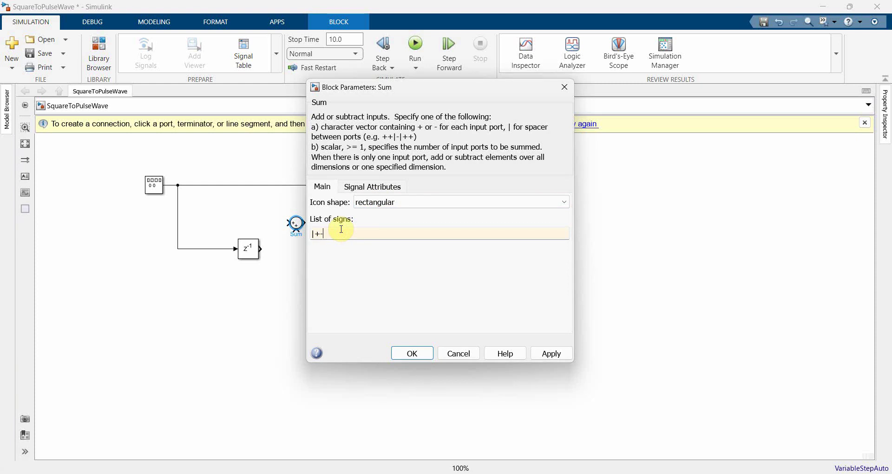
key("Return")
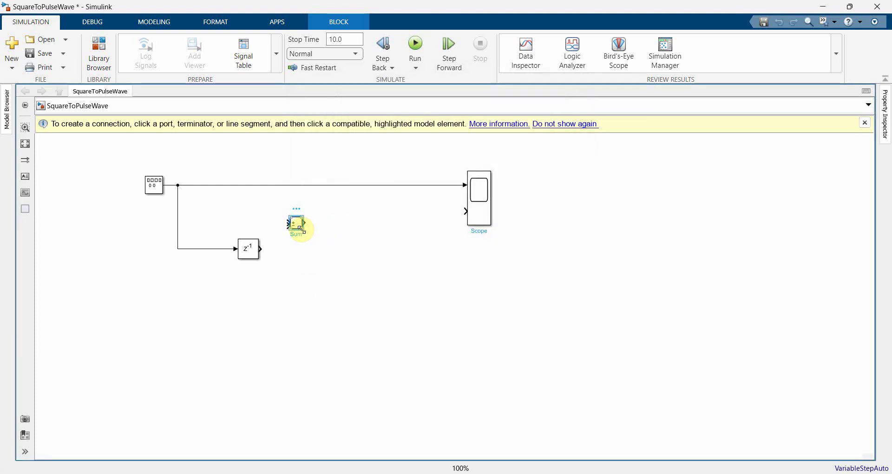
left_click_drag(302, 228, 304, 282)
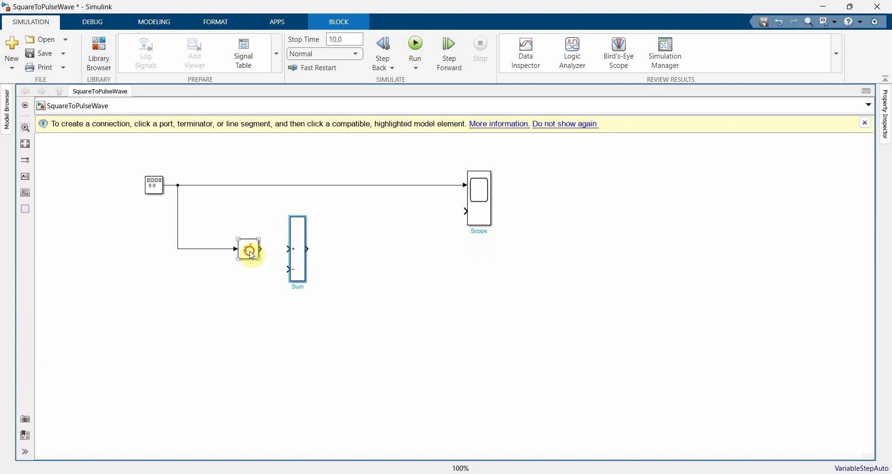
Wire the square wave into the Sum's + input and the delayed signal into its - input.
left_click_drag(247, 249, 212, 270)
left_click_drag(295, 270, 253, 267)
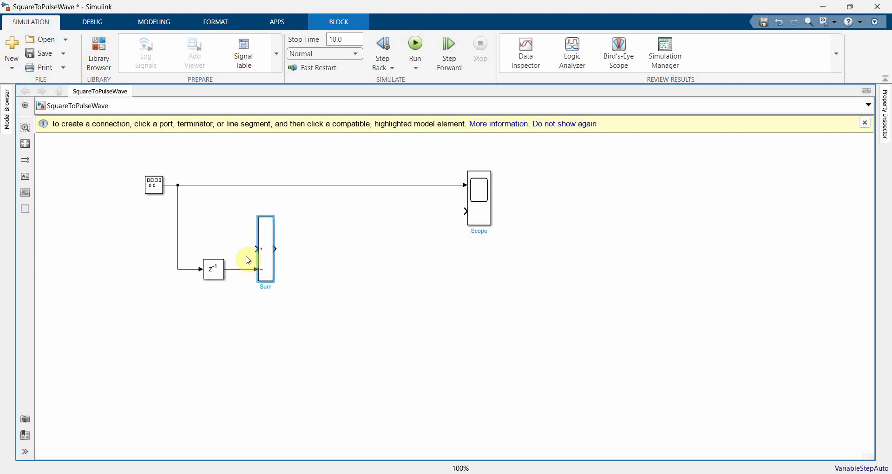
left_click_drag(258, 249, 180, 249)
left_click(179, 250)
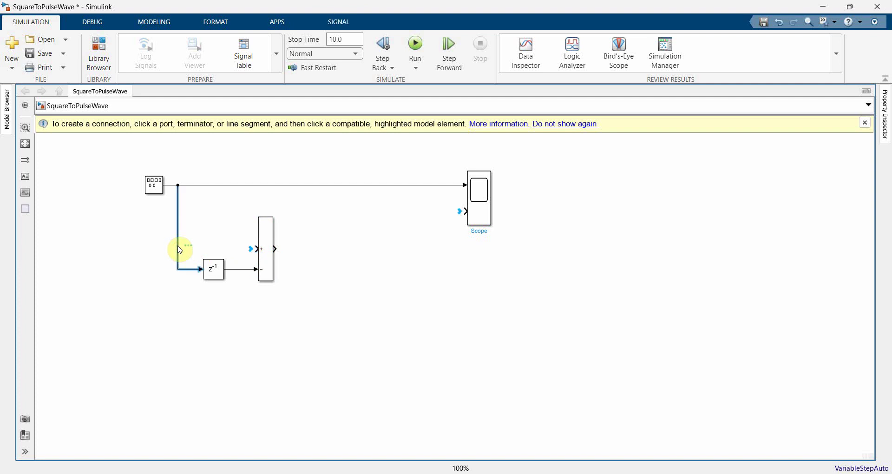
left_click(250, 252)
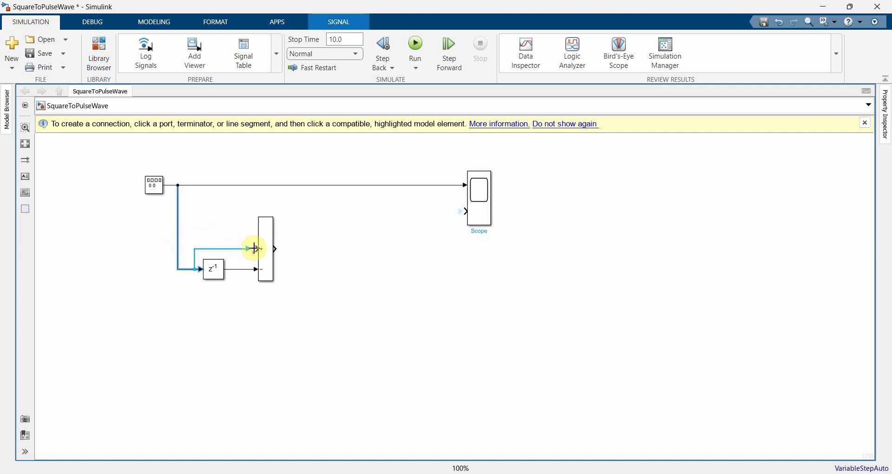
left_click(255, 249)
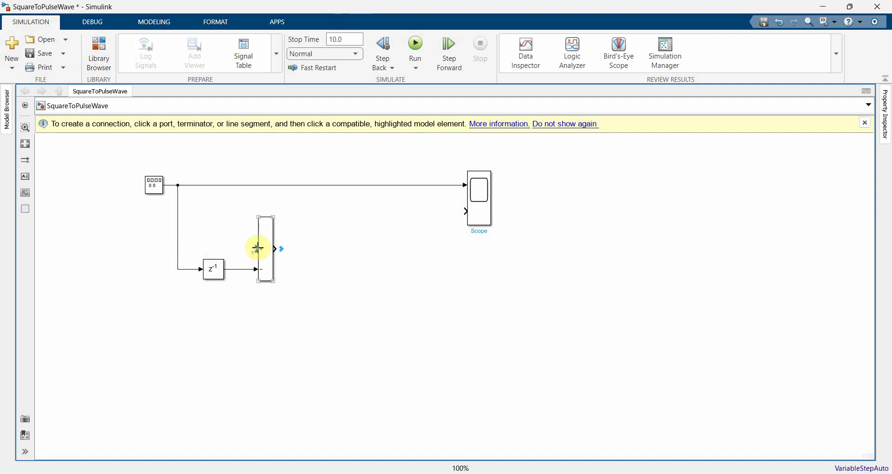
left_click_drag(257, 248, 179, 249)
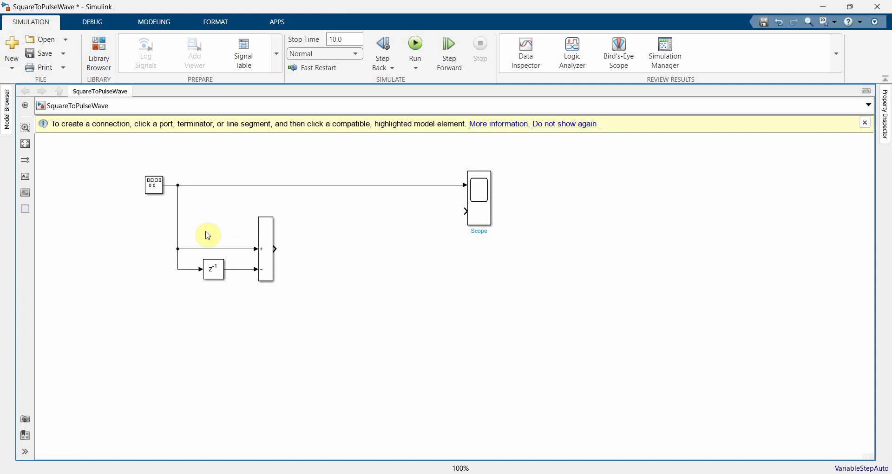
left_click(264, 260)
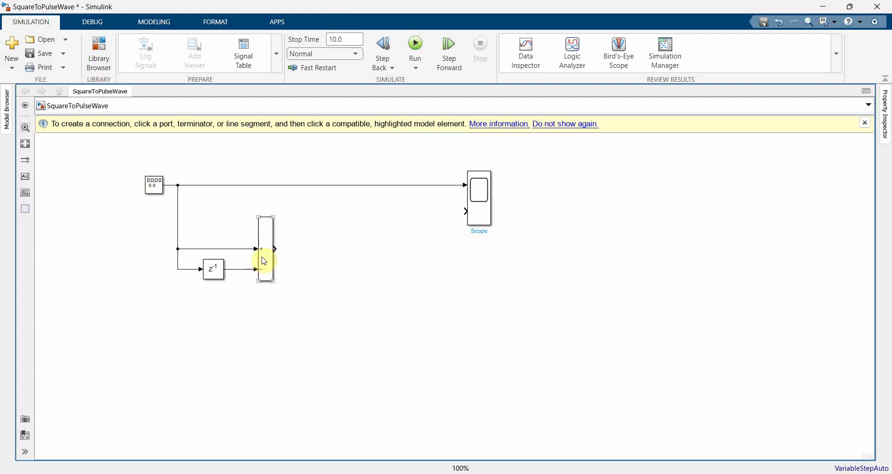
left_click(205, 261)
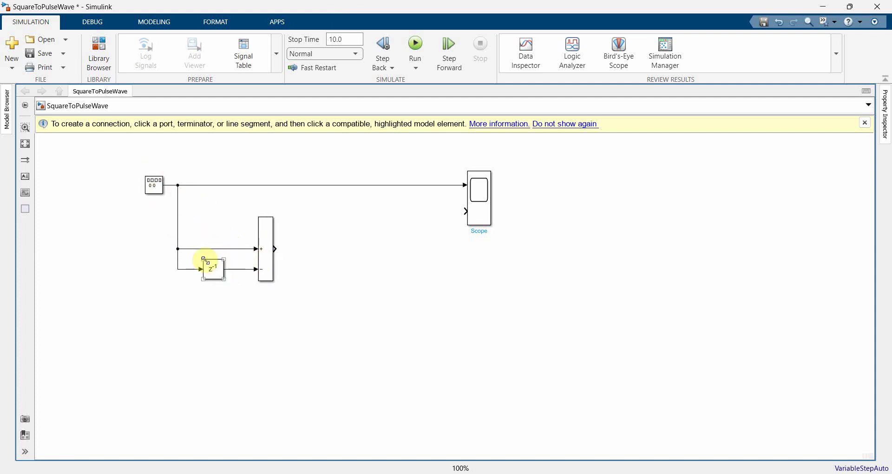
left_click(249, 274)
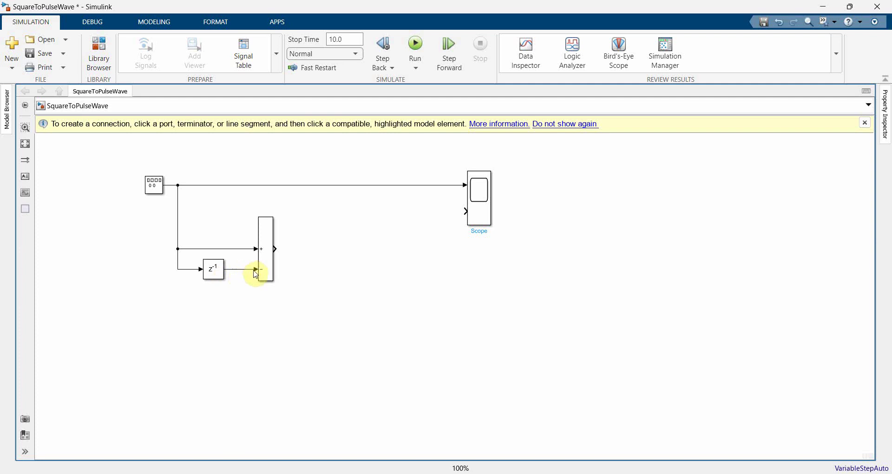
Insert a Switch block and feed the Sum output into its inputs.
left_click(354, 247)
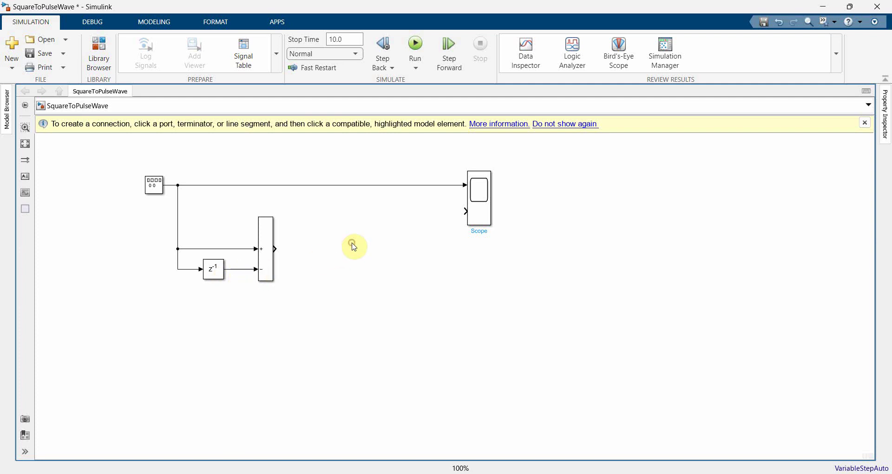
double_click(355, 247)
type("switch")
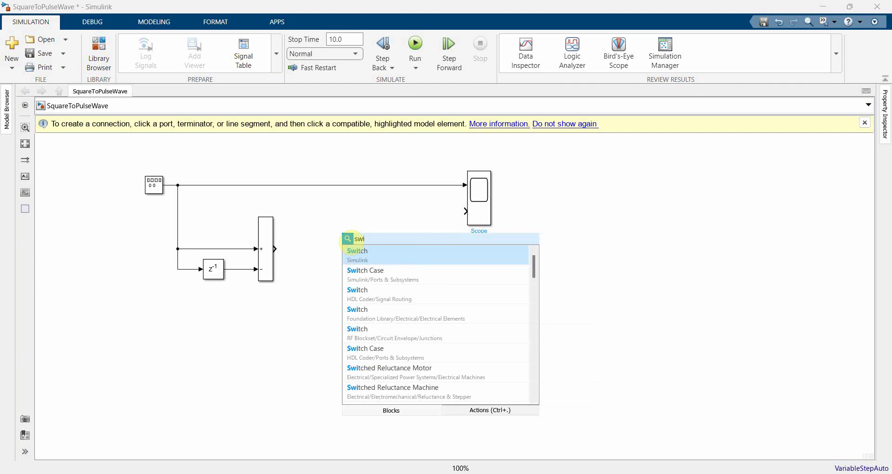
key("Return")
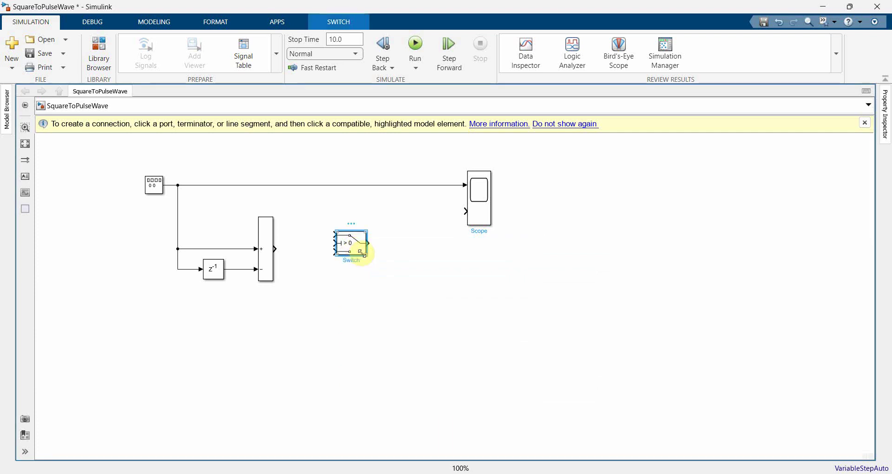
left_click(354, 273)
left_click_drag(354, 273, 345, 259)
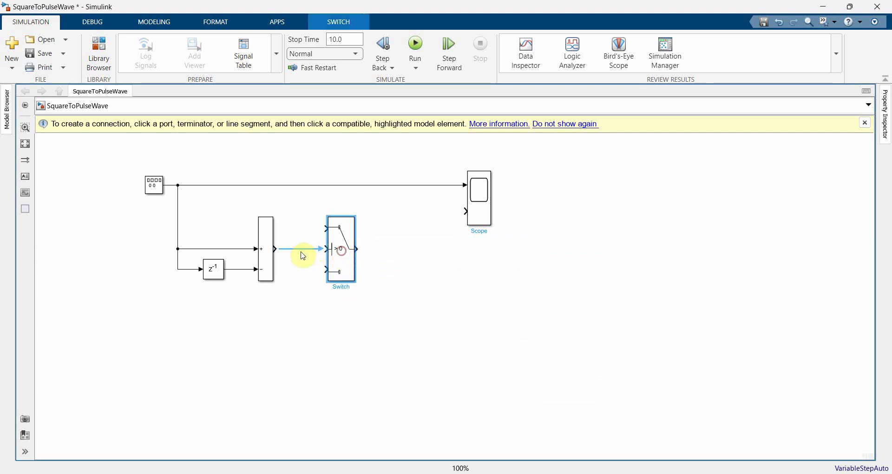
left_click(338, 236)
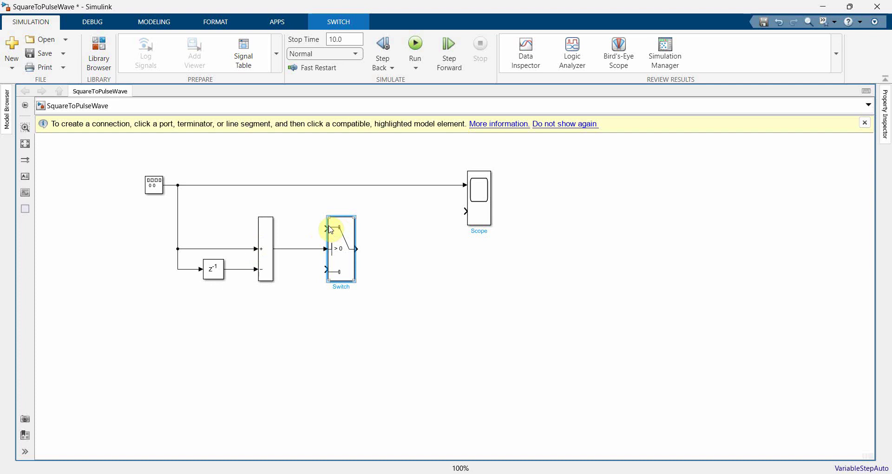
mouse_move(331, 230)
left_mouse_down()
mouse_move(308, 229)
mouse_move(295, 246)
mouse_move(267, 253)
mouse_move(296, 249)
left_mouse_up()
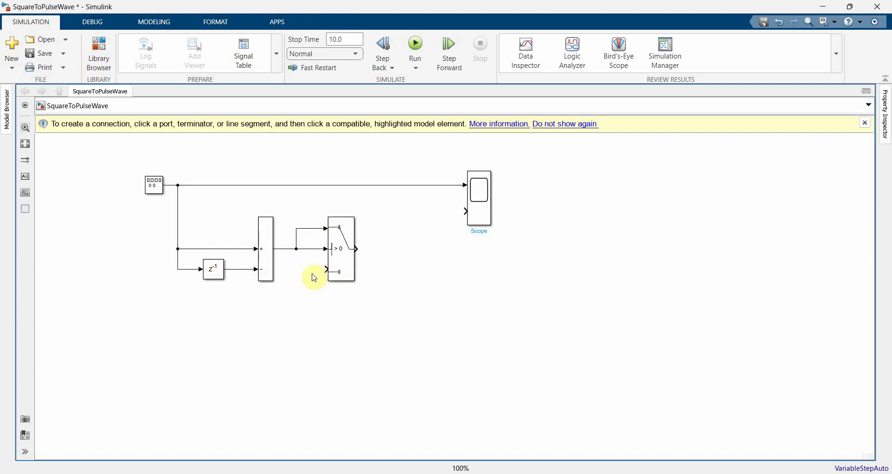
Add a Constant block with value 0 and connect it to the Switch's bottom input.
left_click(287, 274)
type("con")
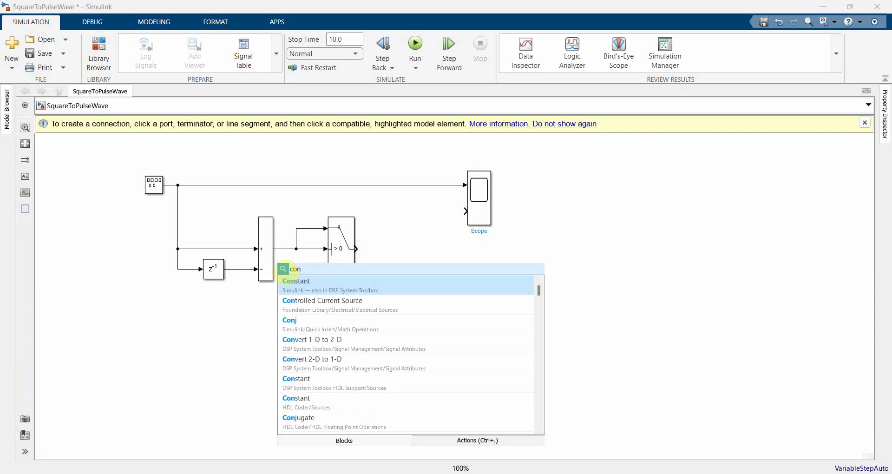
key("Return")
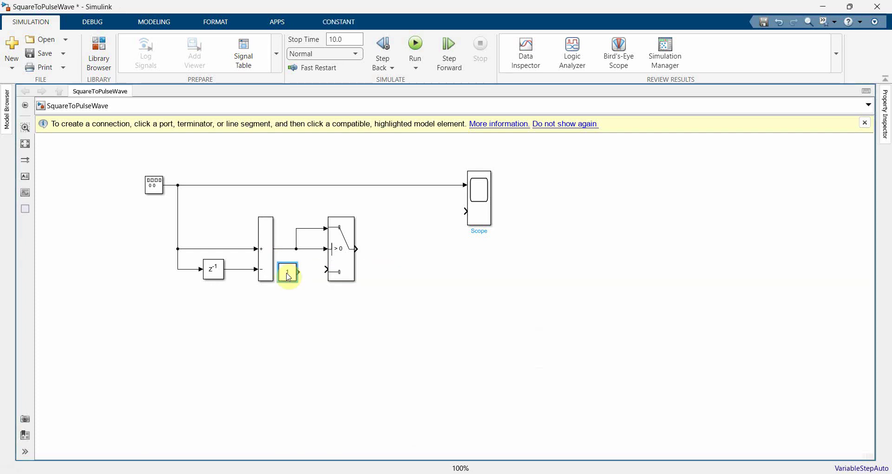
double_click(289, 275)
key("Return")
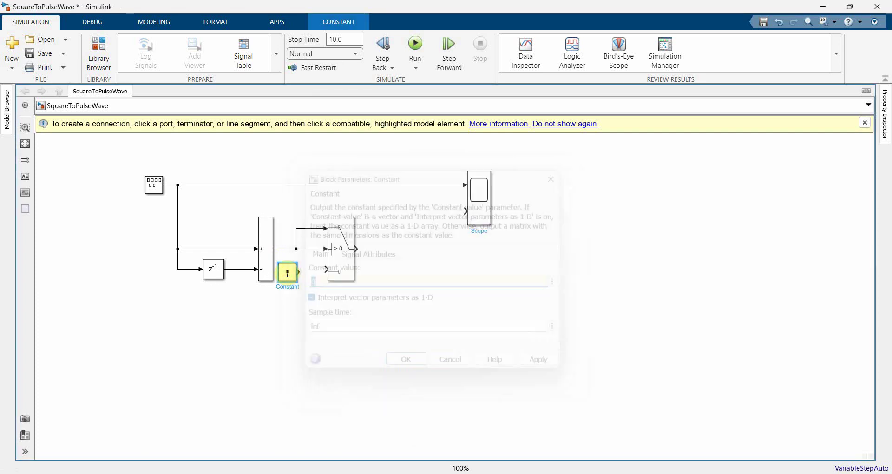
left_click_drag(288, 273, 293, 270)
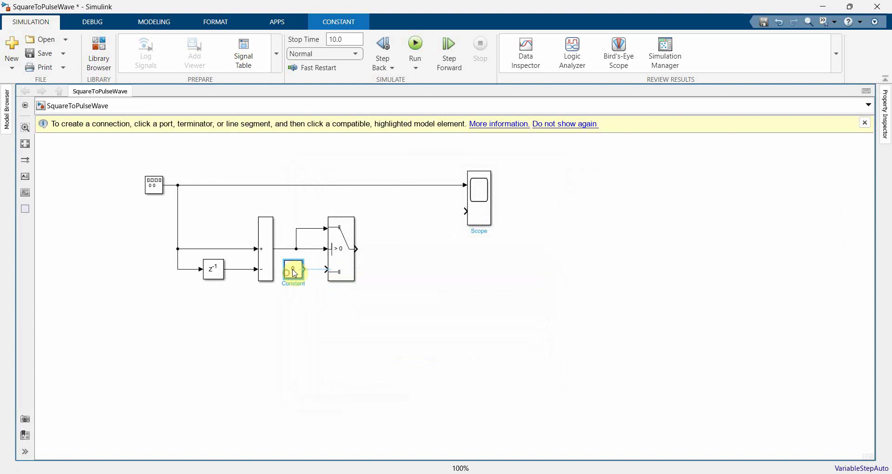
left_click(319, 271)
left_click(349, 266)
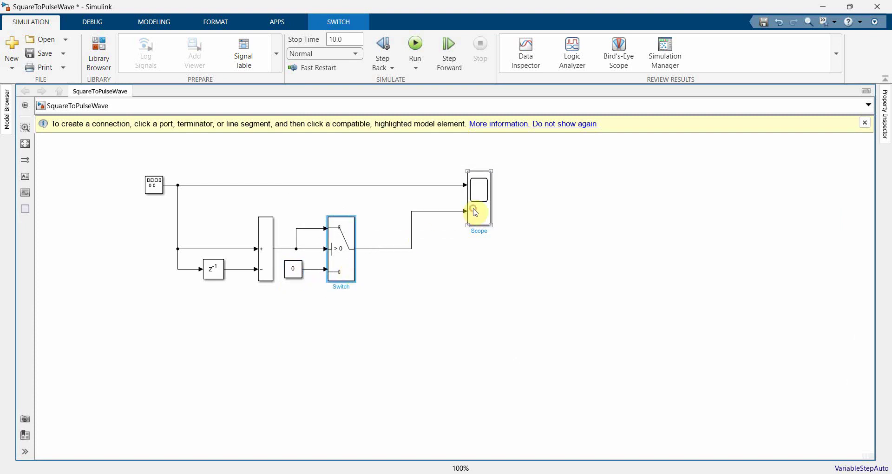
Save the model and dismiss the connection tip bar.
left_click(448, 327)
key("ctrl+s")
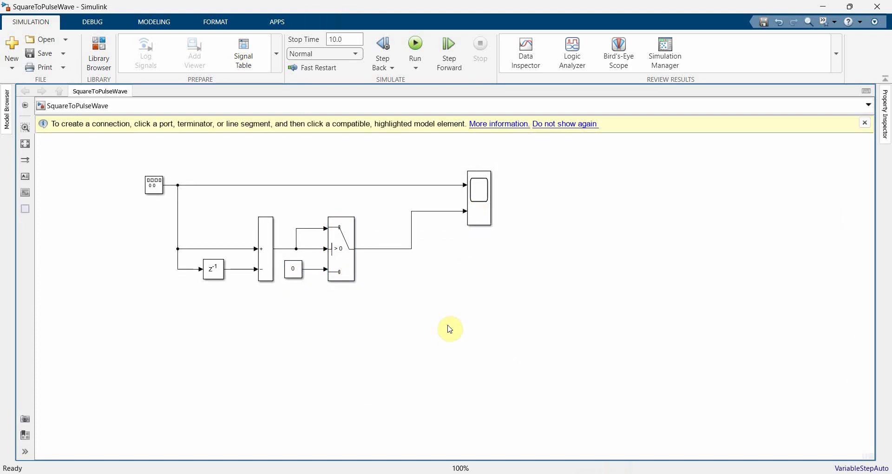
left_click(416, 46)
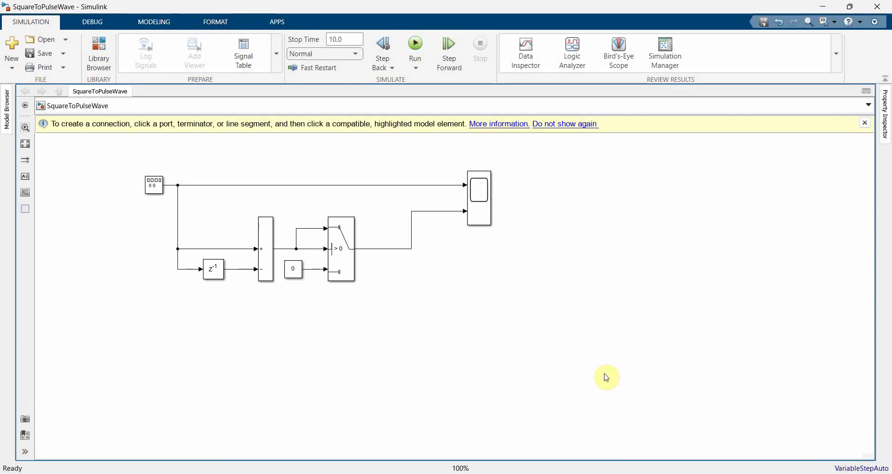
left_click(864, 122)
Run the simulation and view the square wave and pulses in the Scope window.
left_click(414, 47)
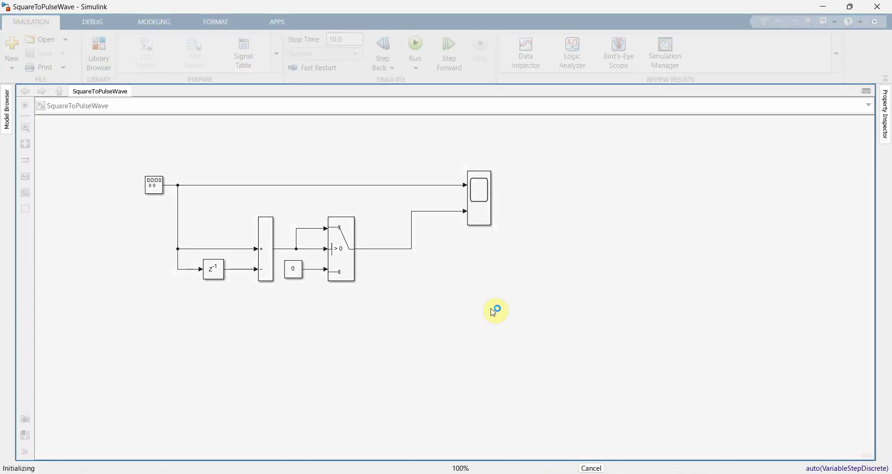
left_click(481, 206)
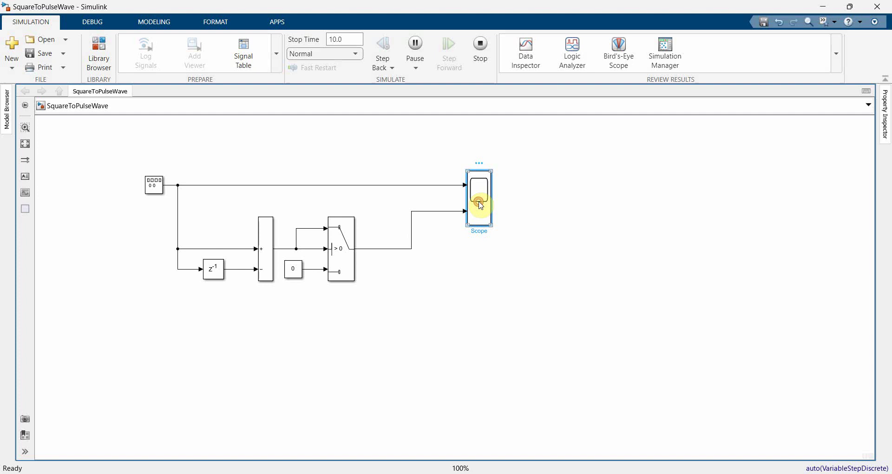
double_click(481, 205)
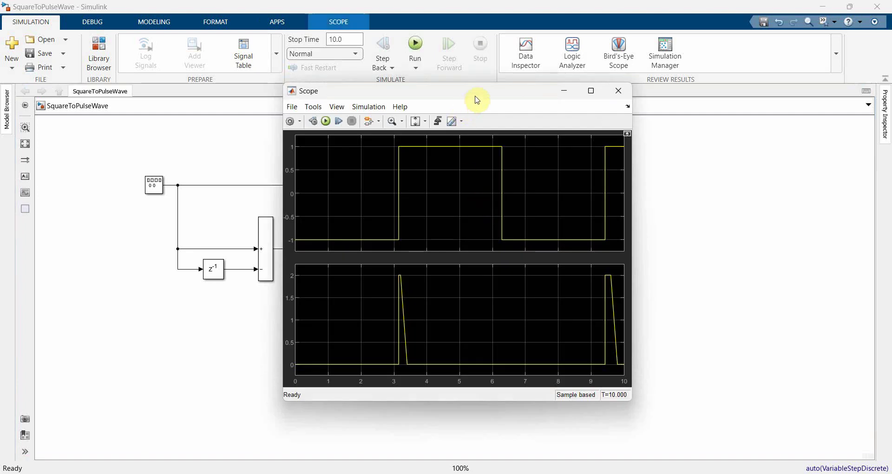
left_click_drag(478, 100, 667, 123)
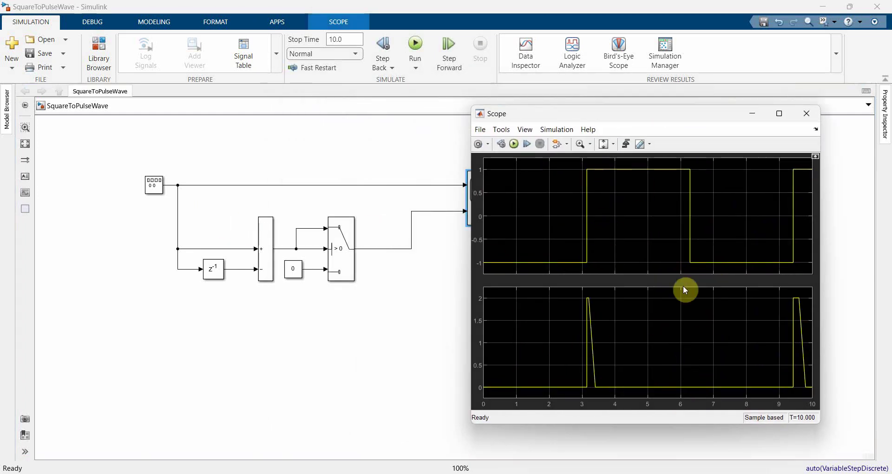
Change the simulation stop time to 50.
left_click(808, 119)
left_click(347, 41)
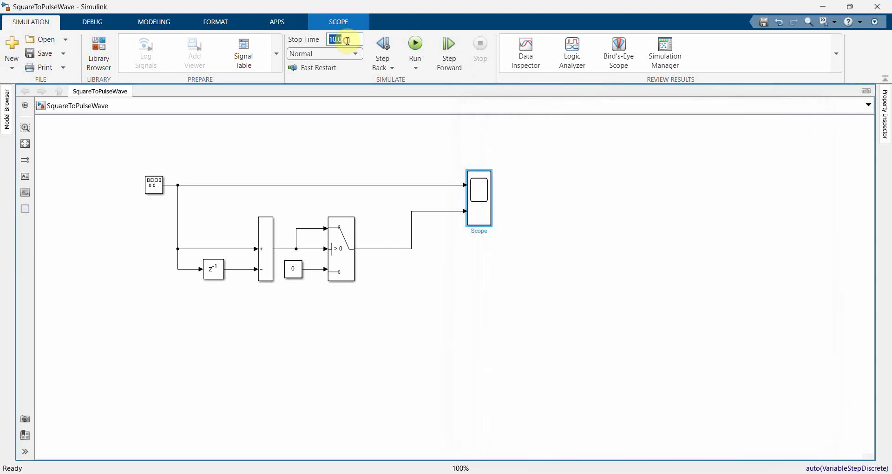
type("50")
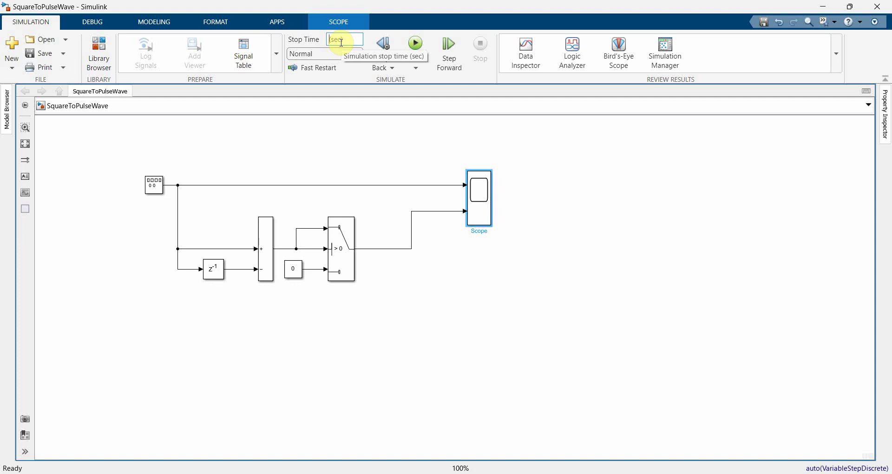
left_click(629, 139)
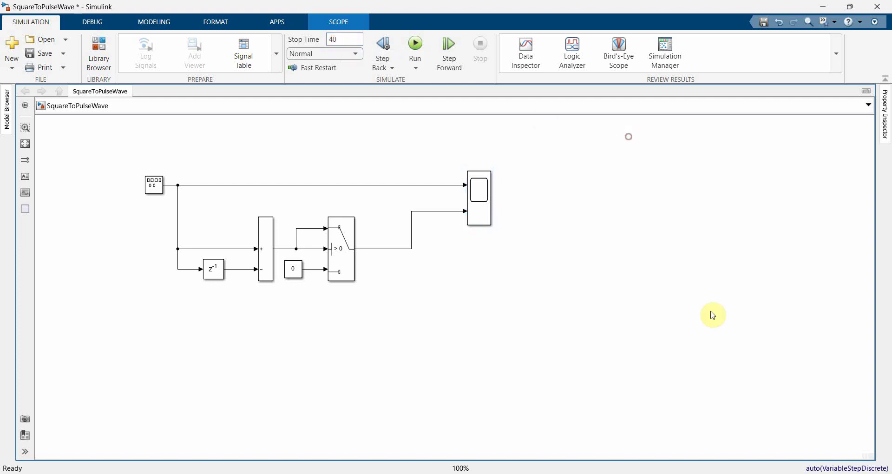
Switch the solver to fixed-step with a 0.1 step size.
left_click(857, 468)
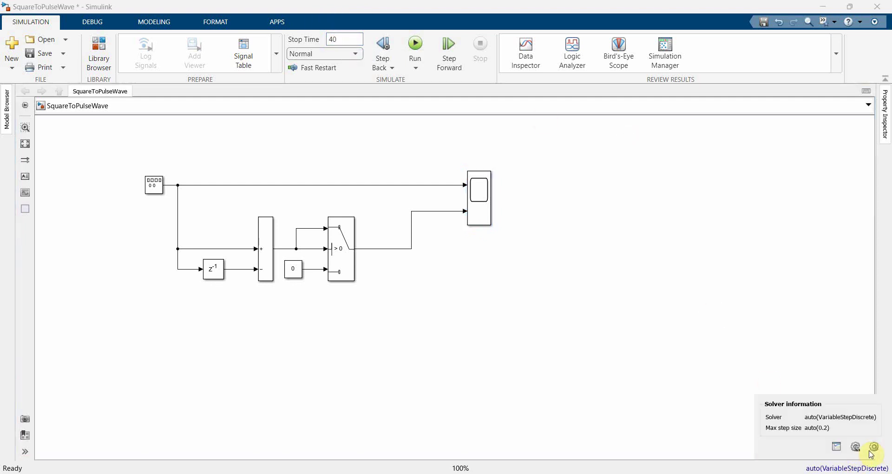
left_click(875, 449)
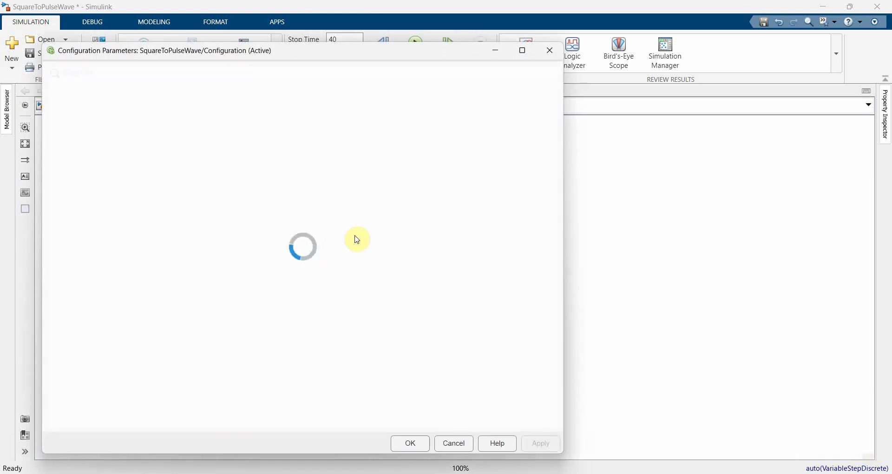
left_click(299, 155)
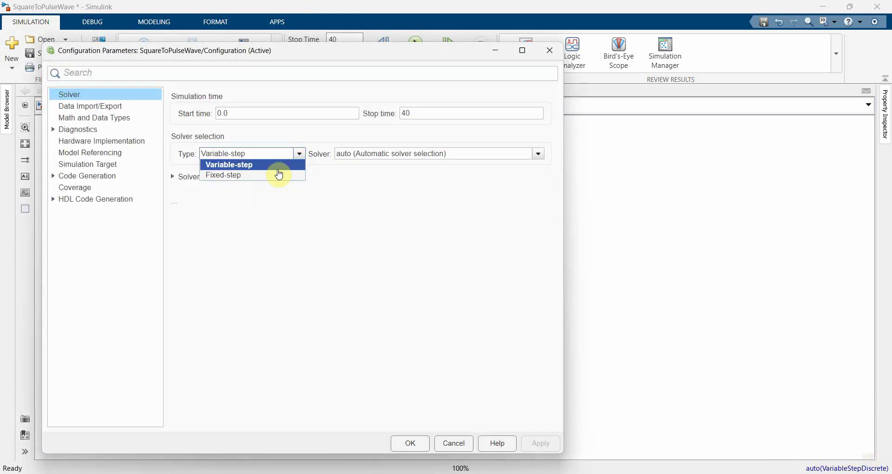
left_click(277, 175)
left_click(171, 177)
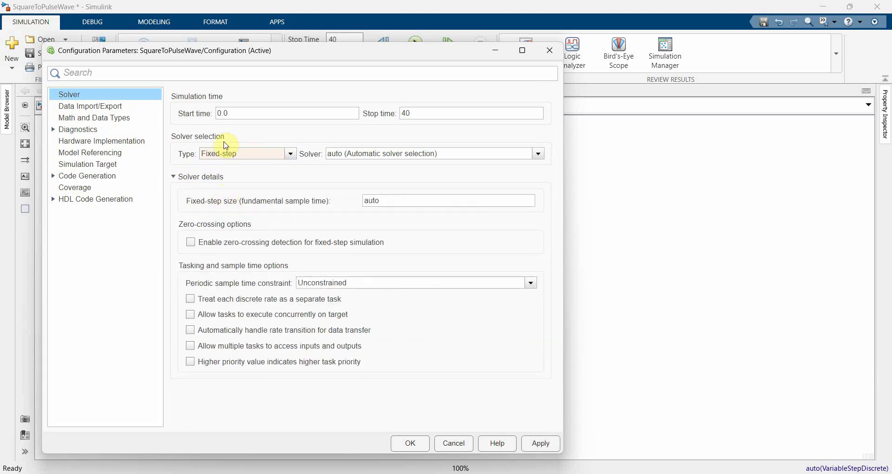
double_click(388, 205)
type("0.1")
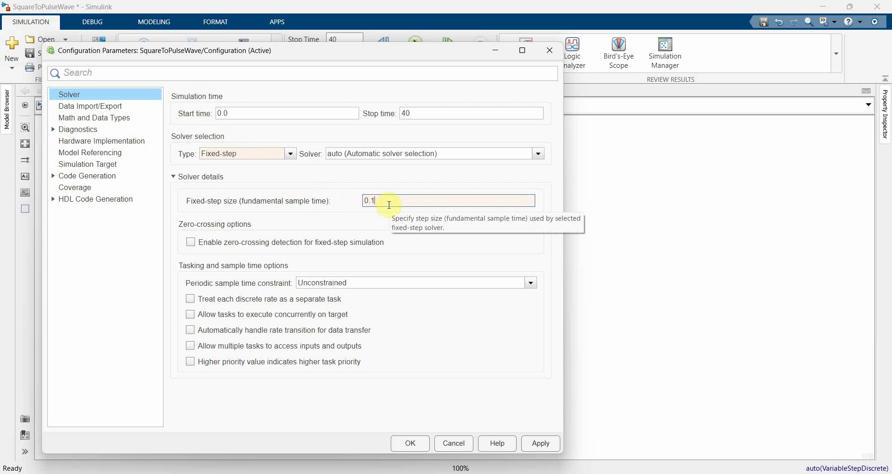
double_click(389, 205)
left_click(412, 445)
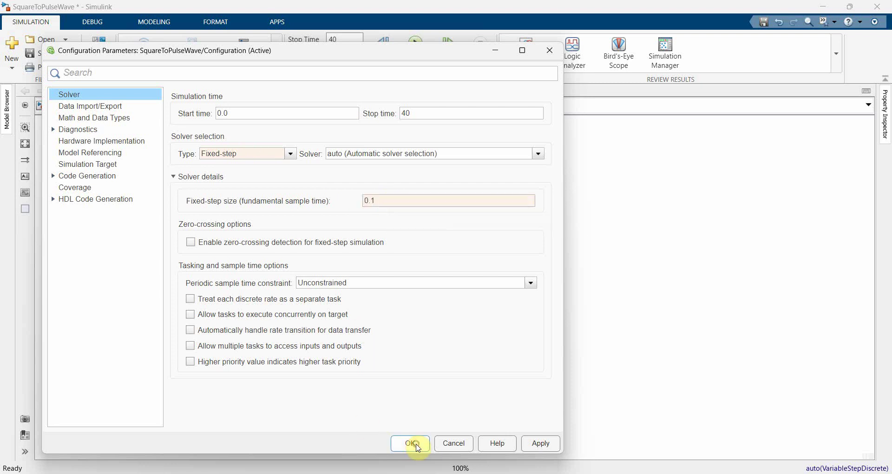
left_click(341, 39)
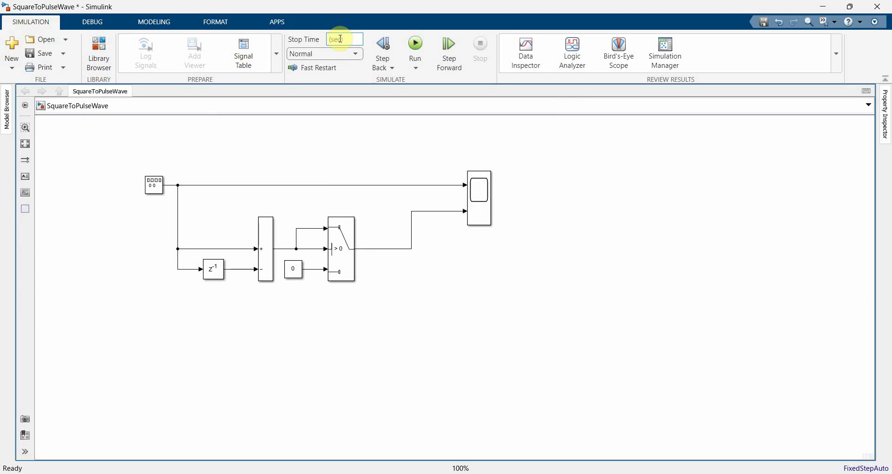
Run the simulation, then open the Scope and widen and reposition its plot window.
left_click(415, 44)
left_click_drag(465, 191, 411, 222)
double_click(411, 221)
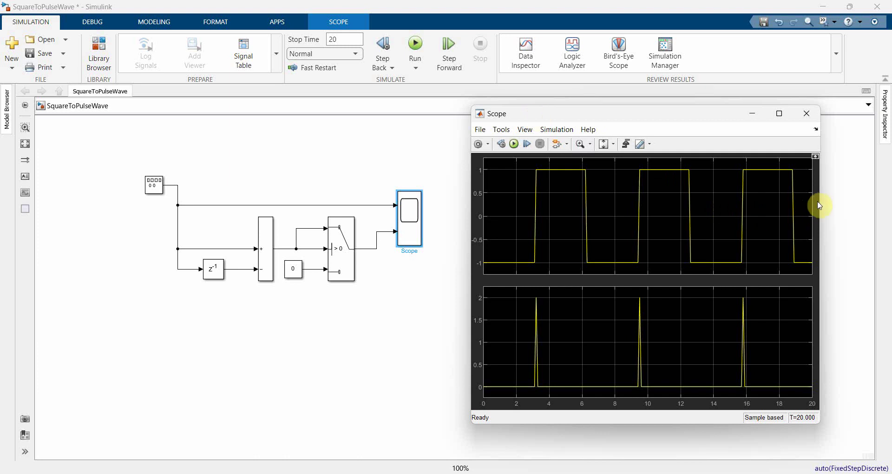
left_click_drag(823, 199, 850, 196)
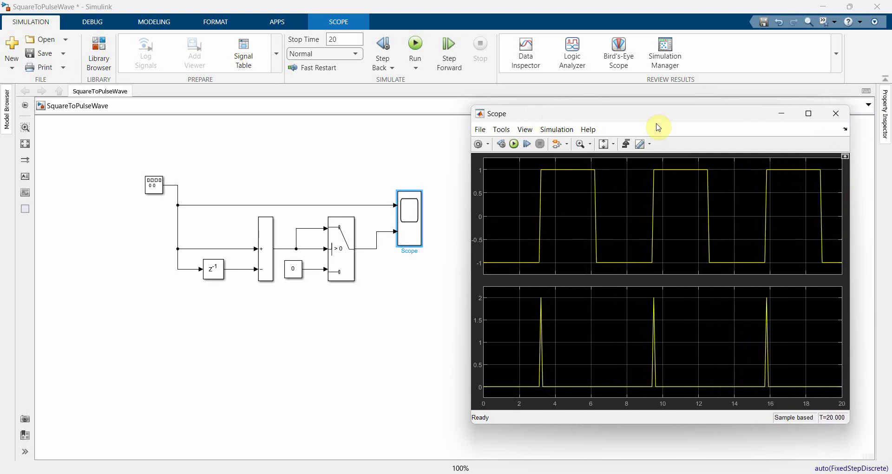
left_click_drag(658, 117, 645, 98)
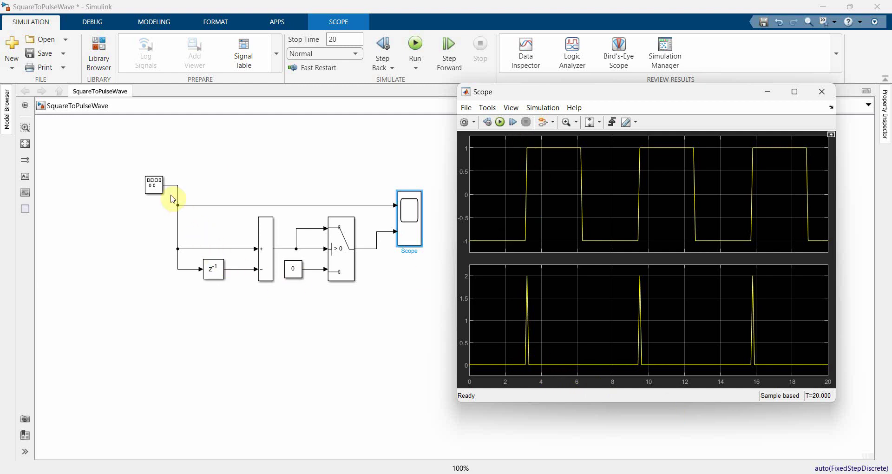
Lower the Square Wave Generator level with its output line and inspect the Unit Delay block.
left_click_drag(157, 190, 153, 210)
key("ctrl+t")
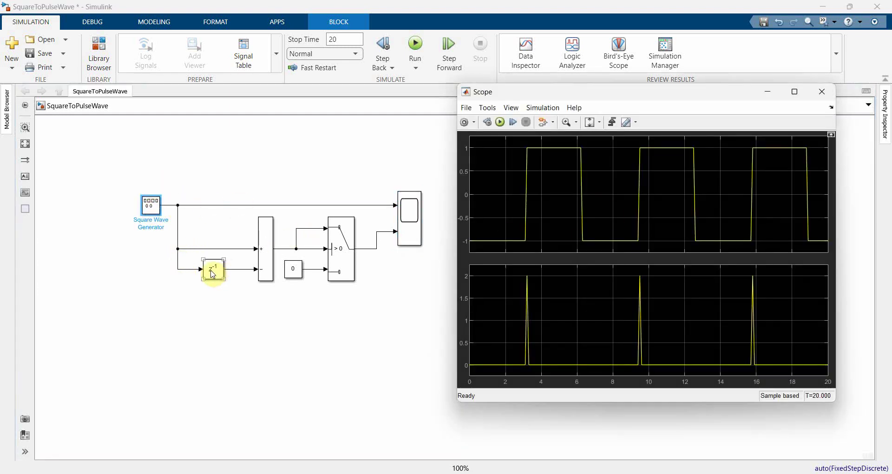
left_click(208, 268)
left_click(179, 231)
Select the Switch and Scope blocks in turn to review their roles in the model.
left_click(345, 240)
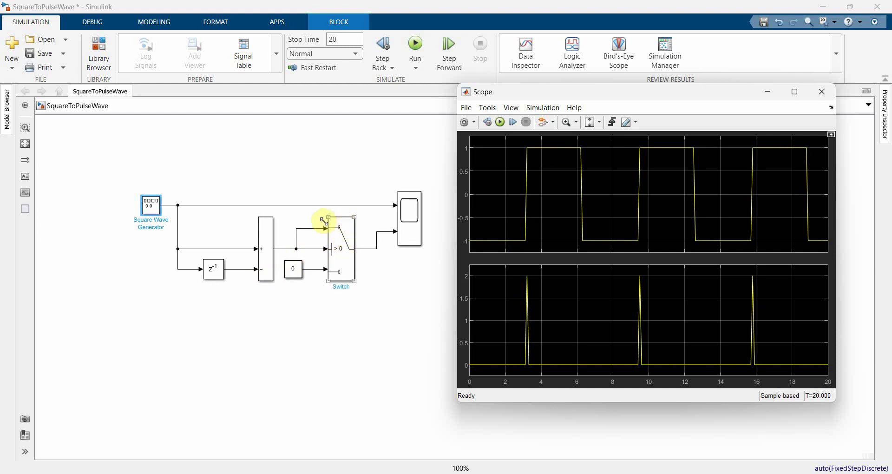
left_click(391, 243)
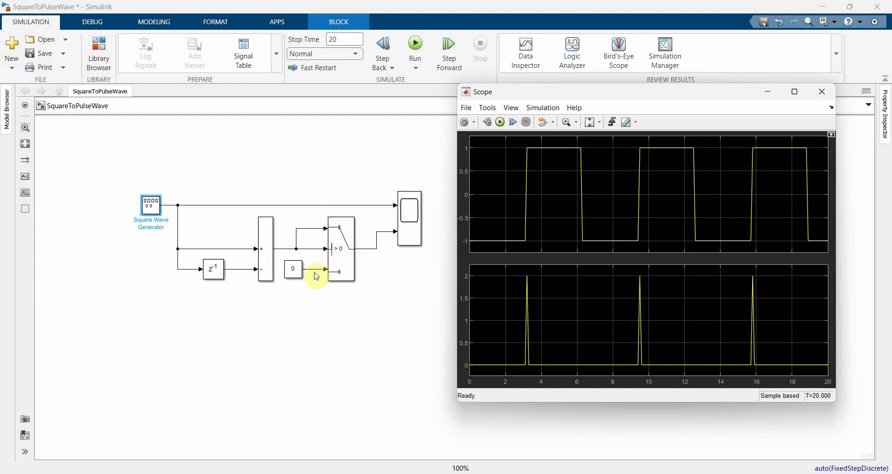
left_click(404, 203)
key("Escape")
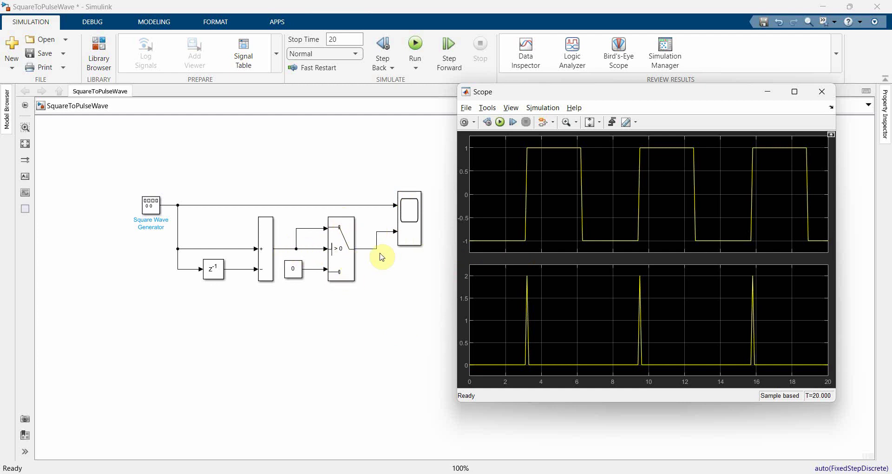
left_click(355, 233)
left_click(304, 274)
Replace the Switch-to-Scope line with a Sum-output branch to Scope input 2 and run.
left_click(372, 250)
left_click(372, 250)
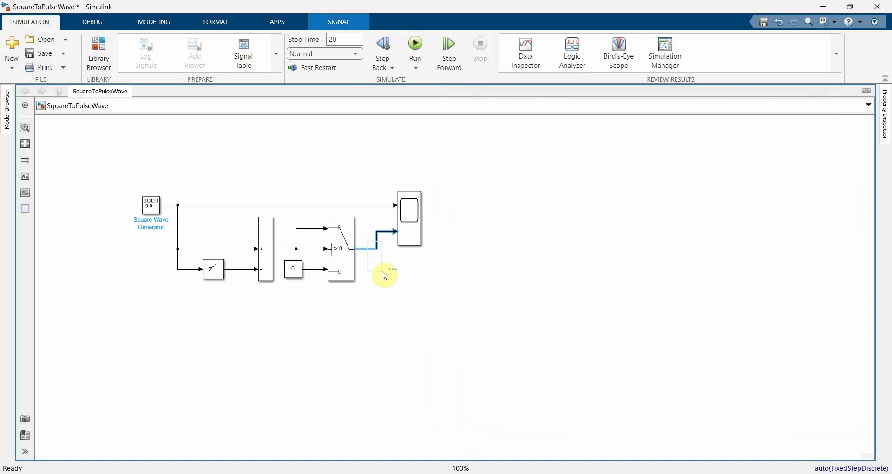
key("Delete")
left_click_drag(396, 231, 281, 249)
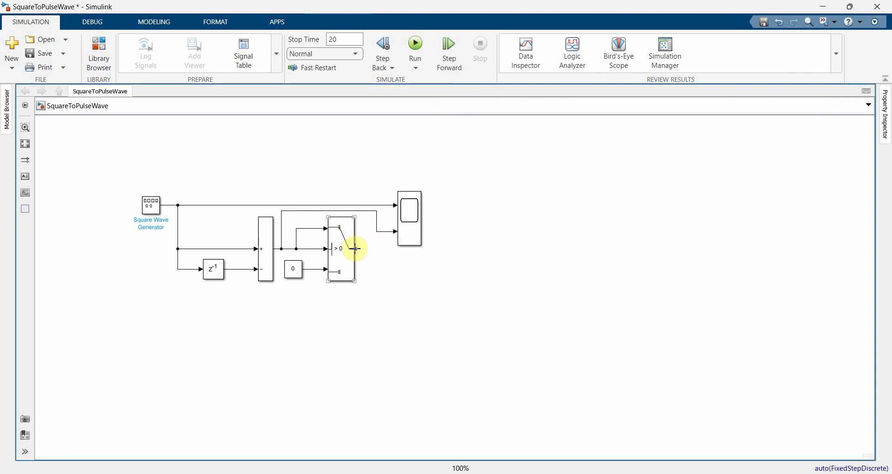
left_click(416, 44)
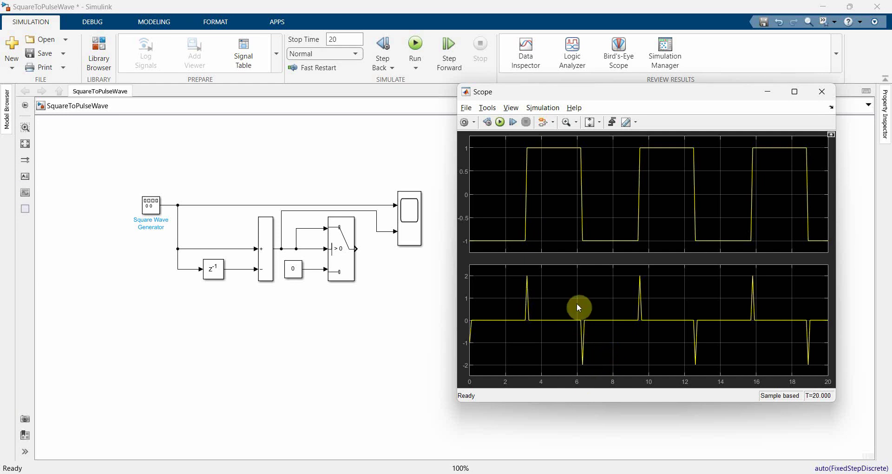
Remove the Sum branch, reconnect the Switch output to Scope input 2, and view the rerun.
left_click(265, 244)
left_click(322, 306)
left_click(281, 229)
key("Delete")
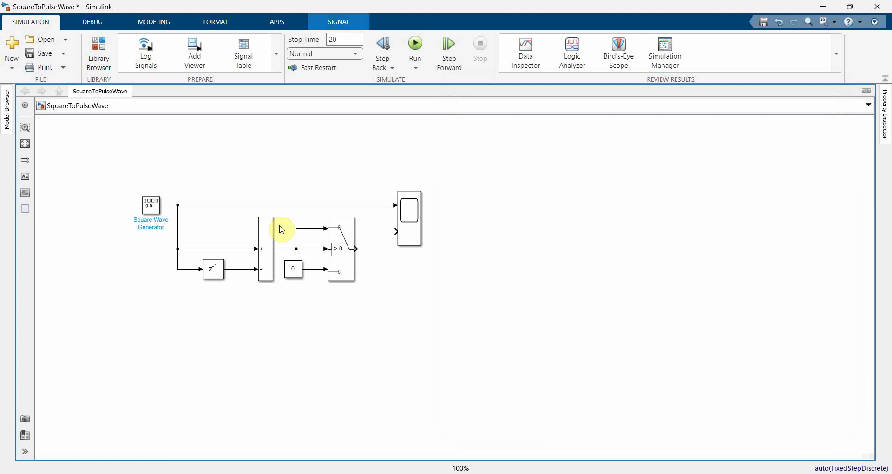
left_click(344, 261)
left_click(408, 231, "ctrl")
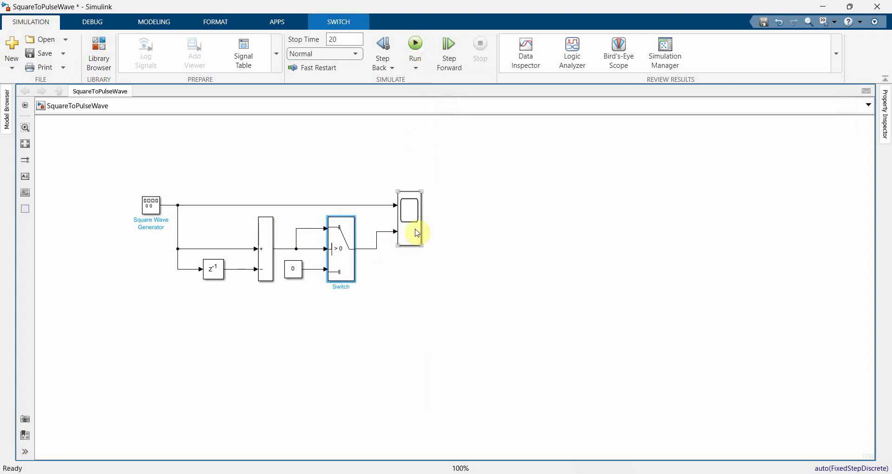
double_click(416, 234)
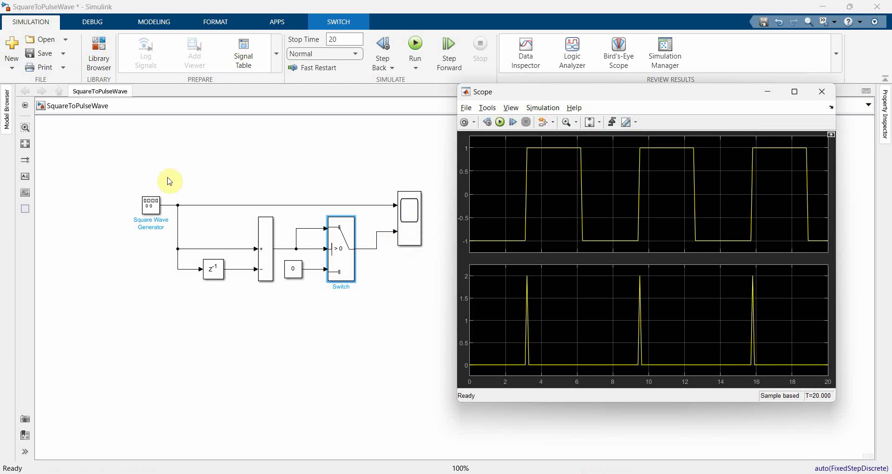
Place the annotation 'Squre Wave to Pulse Wave' above the blocks and rerun the simulation.
double_click(166, 153)
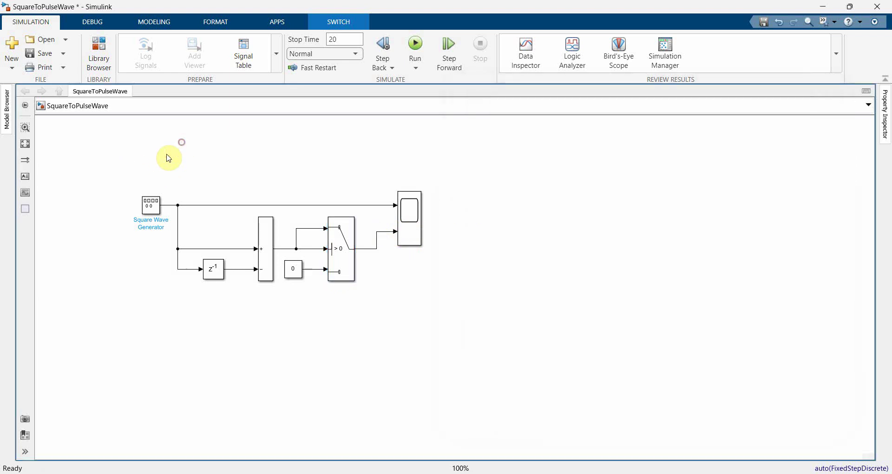
type("Squ")
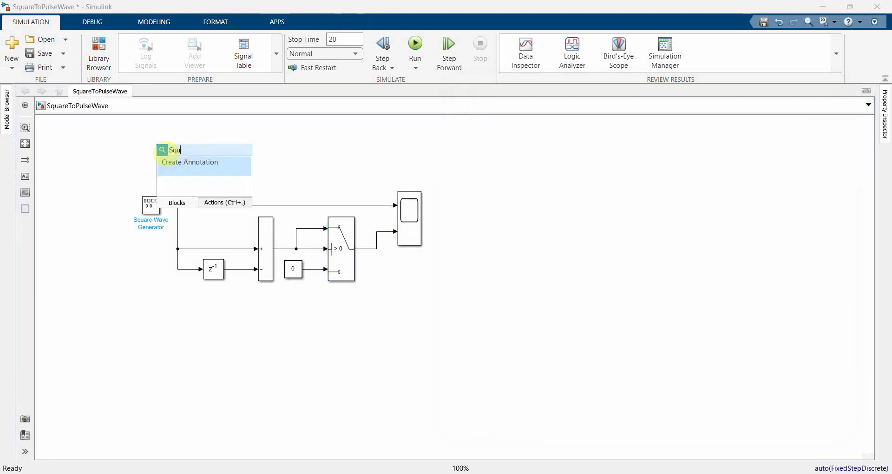
type("re Wave to")
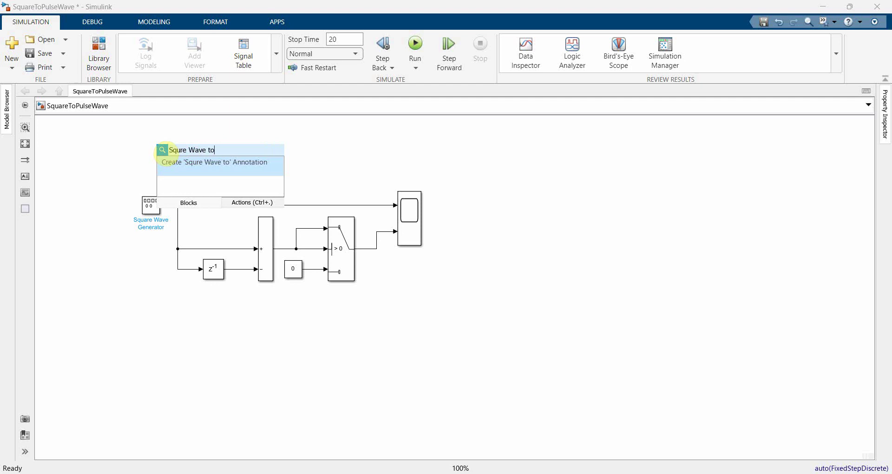
type(" Pulse W")
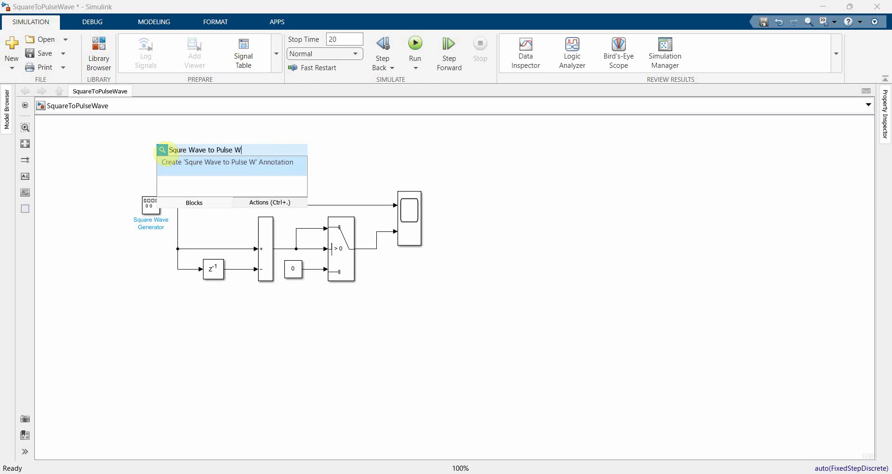
type("ave")
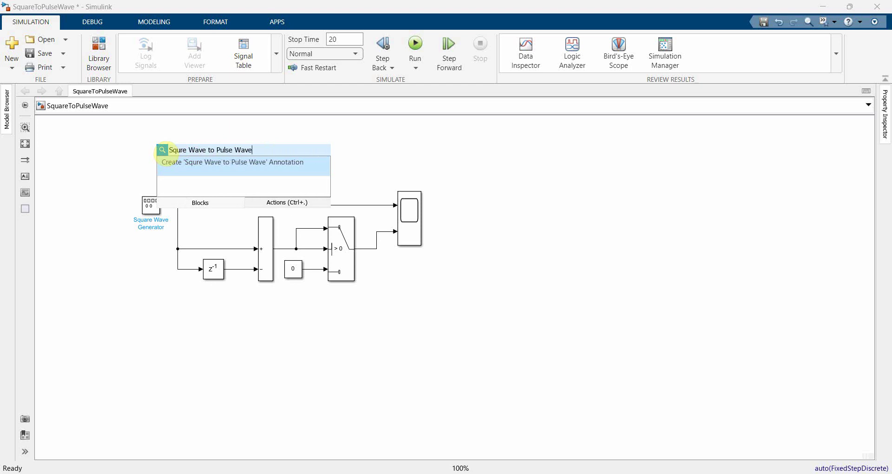
key("Return")
left_click_drag(169, 155, 268, 166)
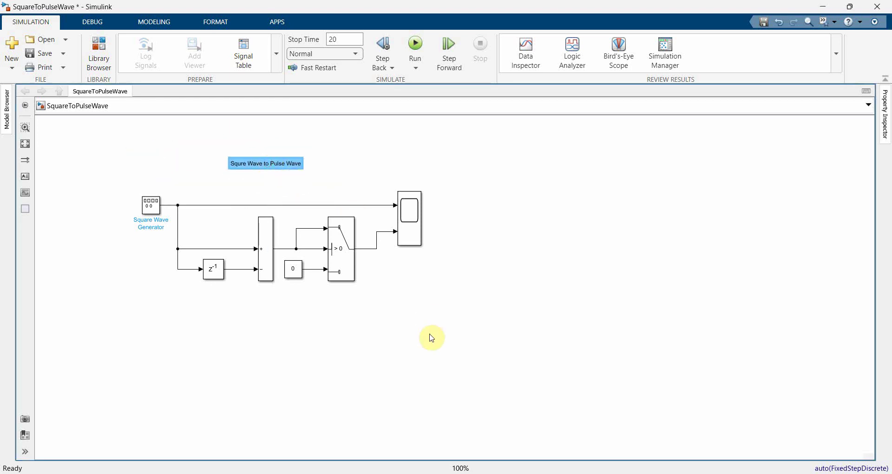
key("ctrl+t")
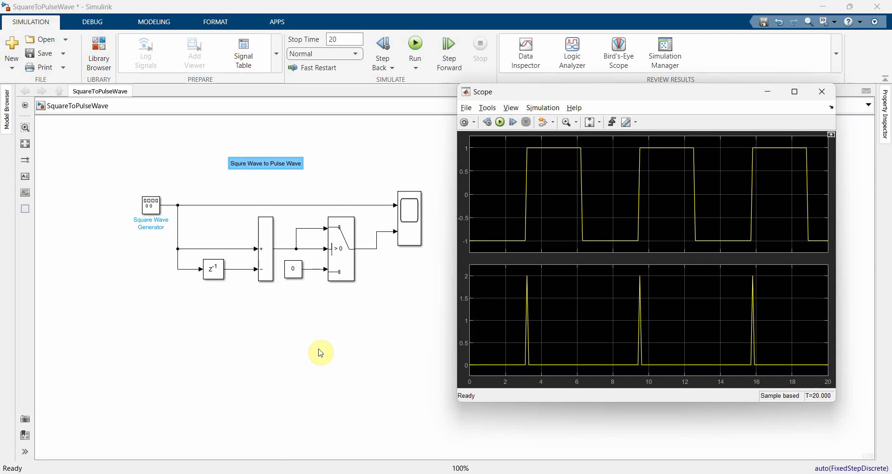